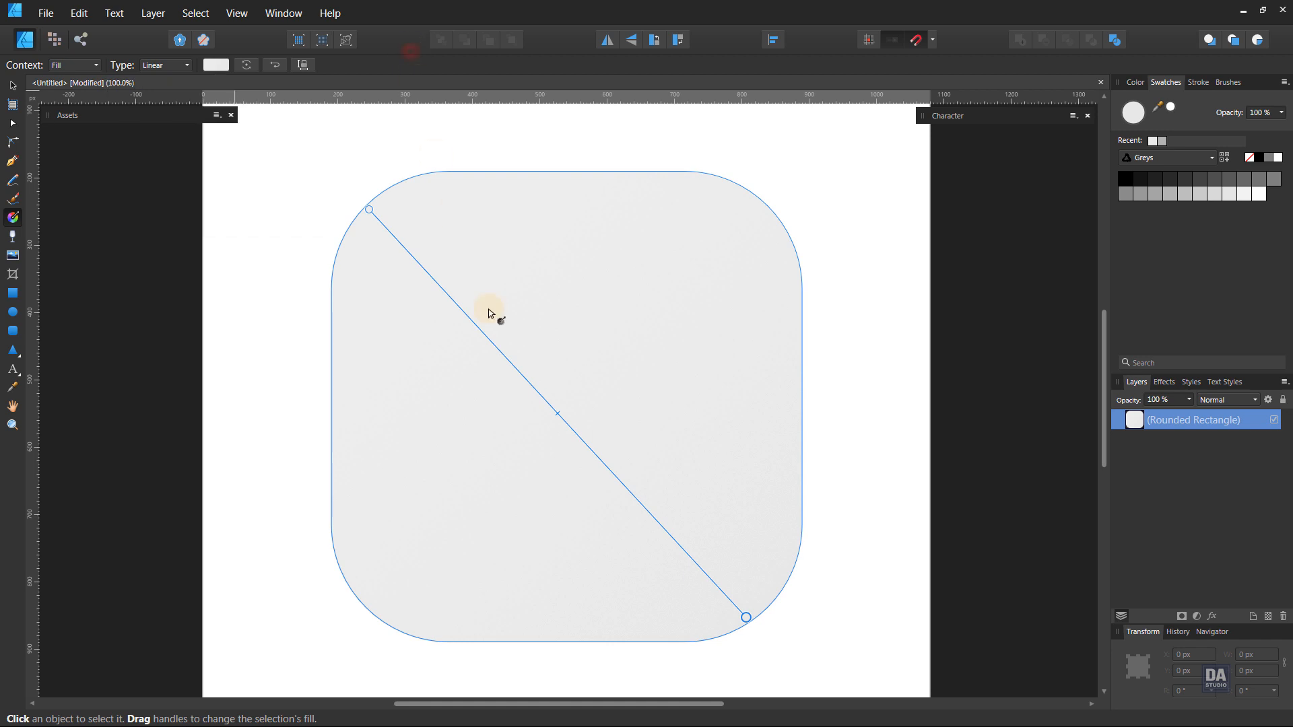
Undo the stray gradient change on the rounded rectangle and deselect the shape
click(858, 419)
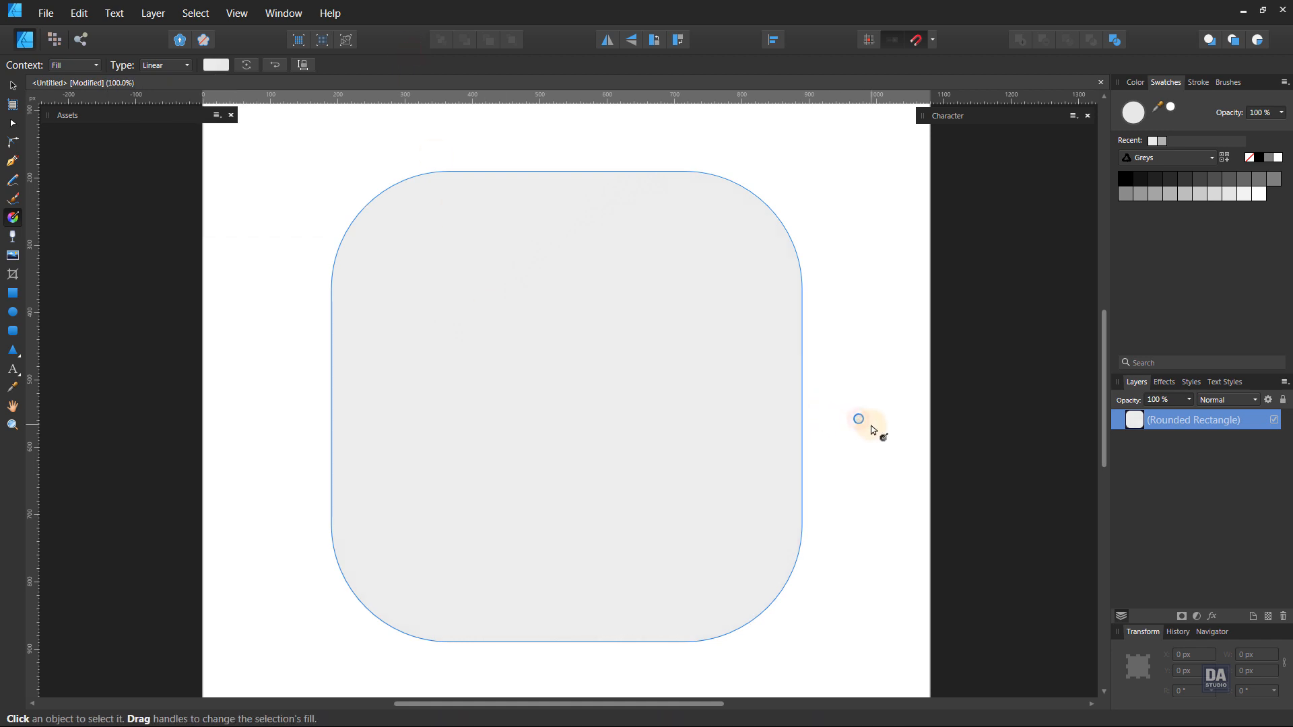
key(ctrl+z)
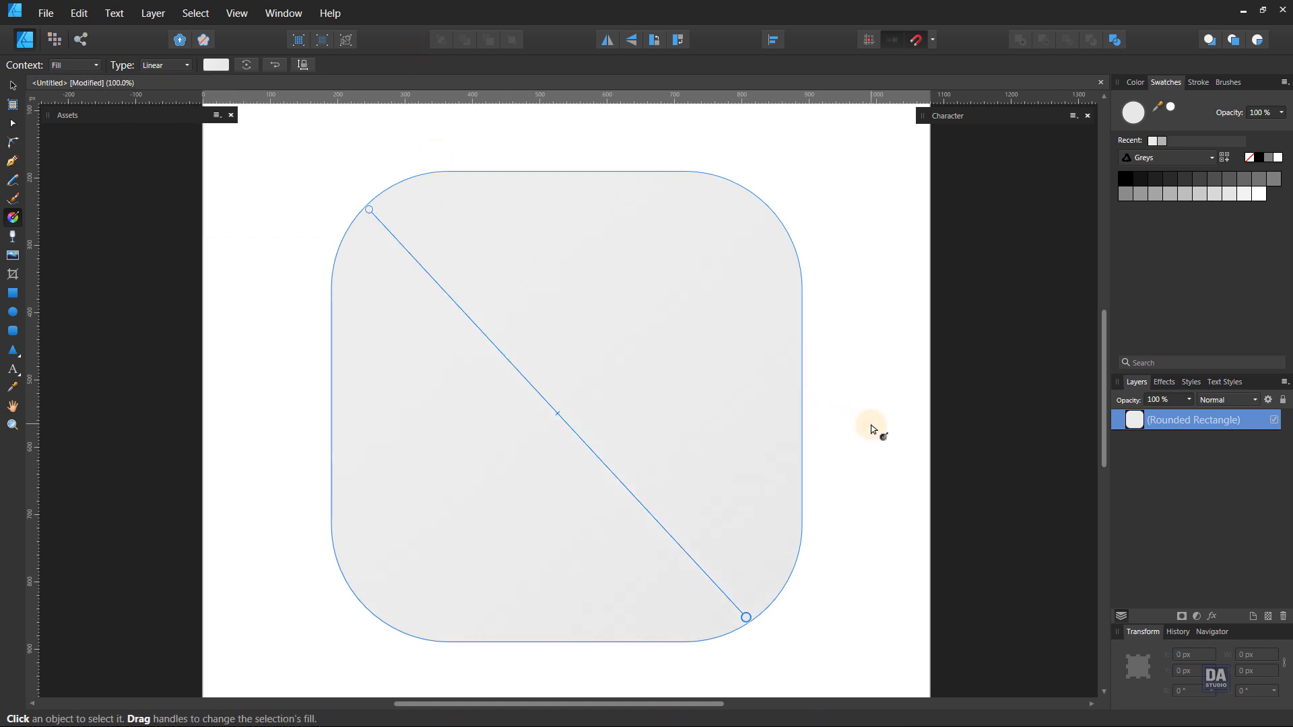
click(801, 420)
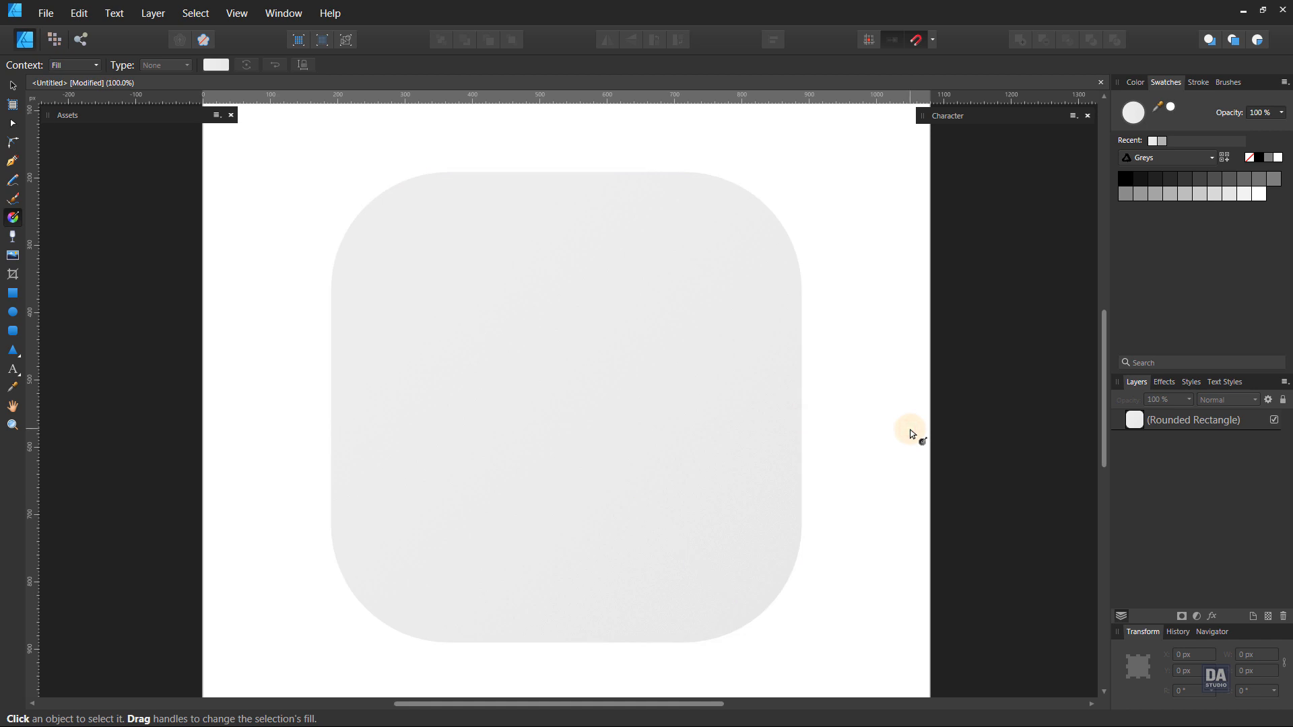
key(v)
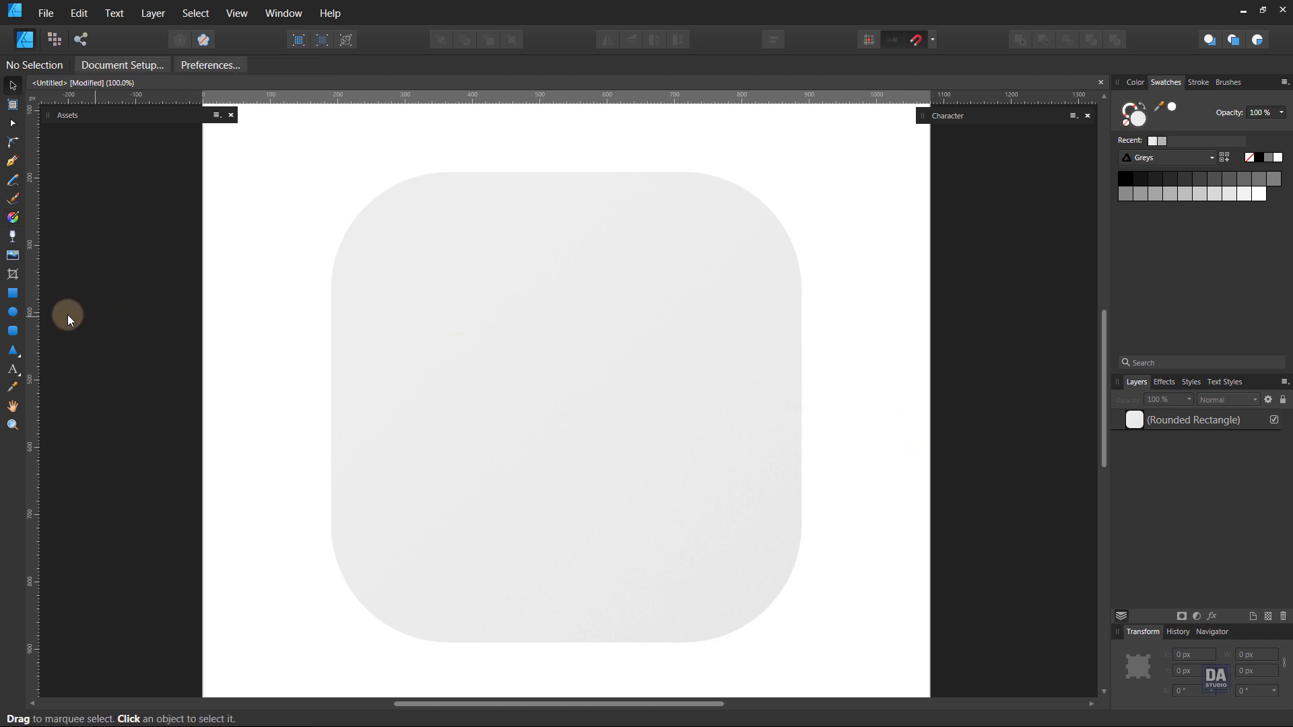
Draw a circle about 527 px across from the centre of the rounded rectangle and fill it with white
click(12, 312)
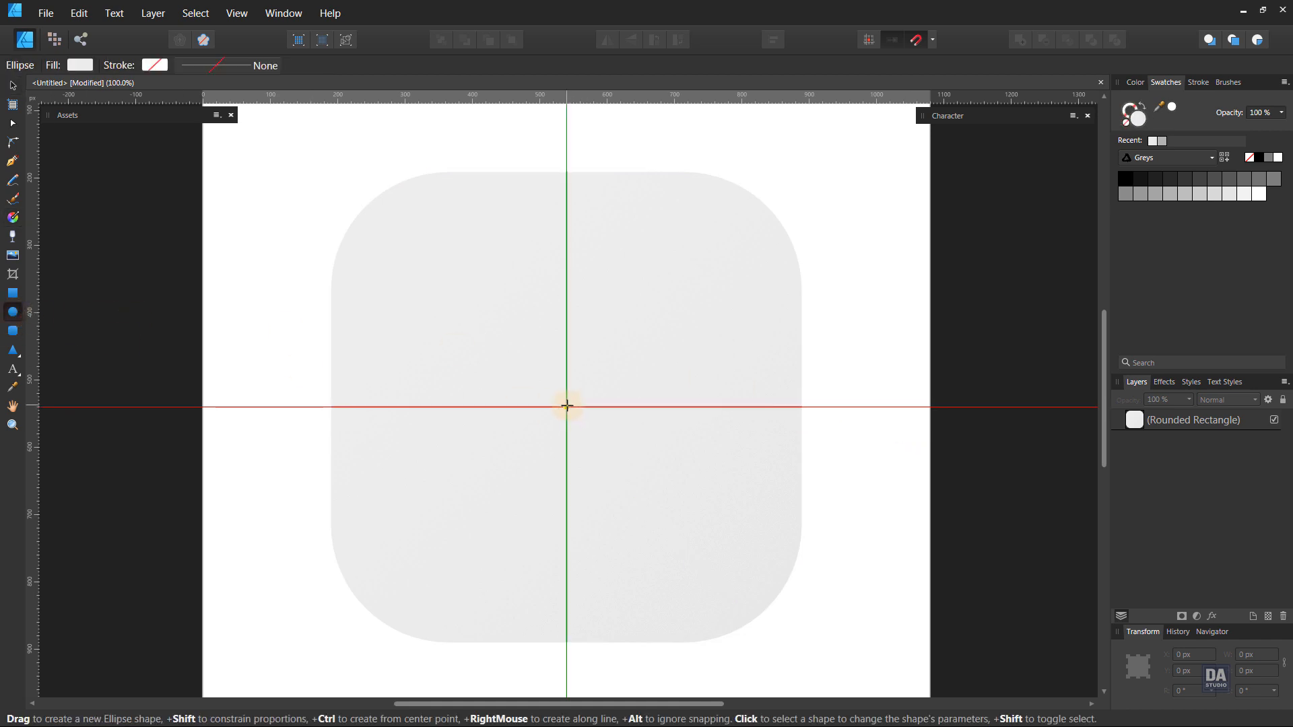
drag(567, 406, 805, 522)
click(1258, 194)
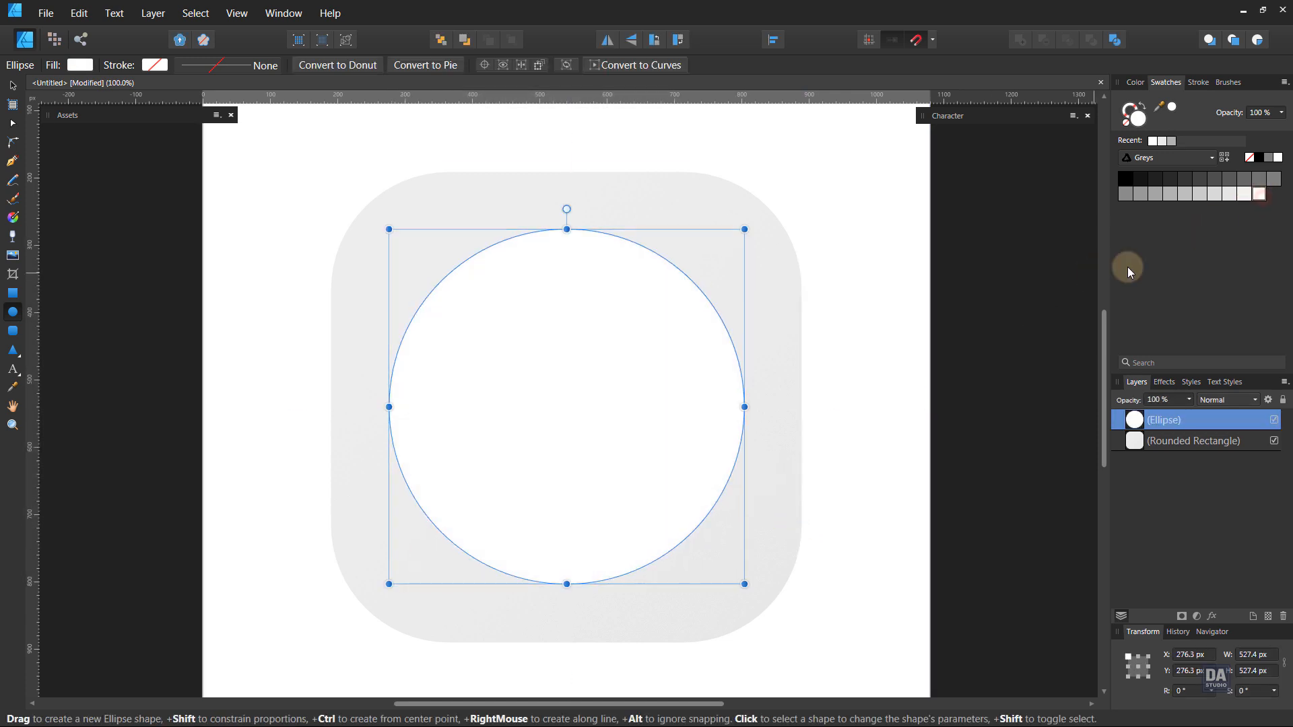
click(886, 389)
key(v)
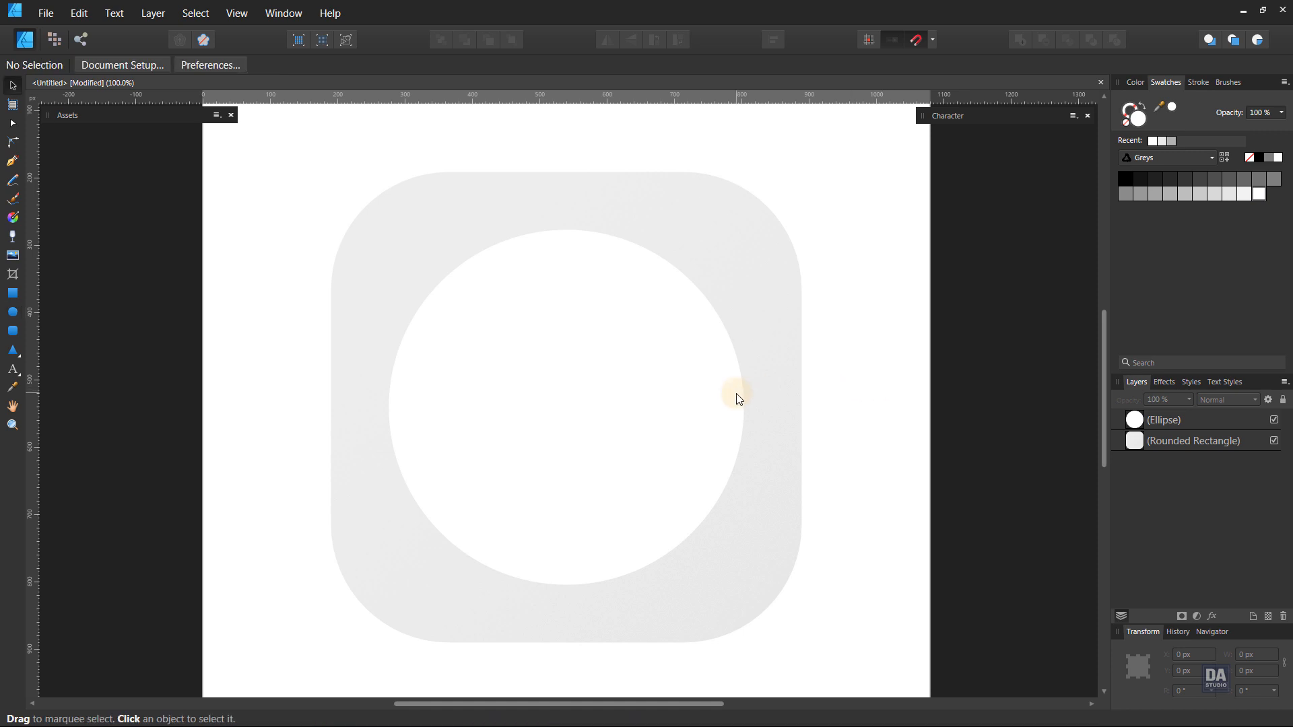
Try a very light grey fill on the circle, and set it back to white
click(739, 395)
click(1243, 194)
click(935, 356)
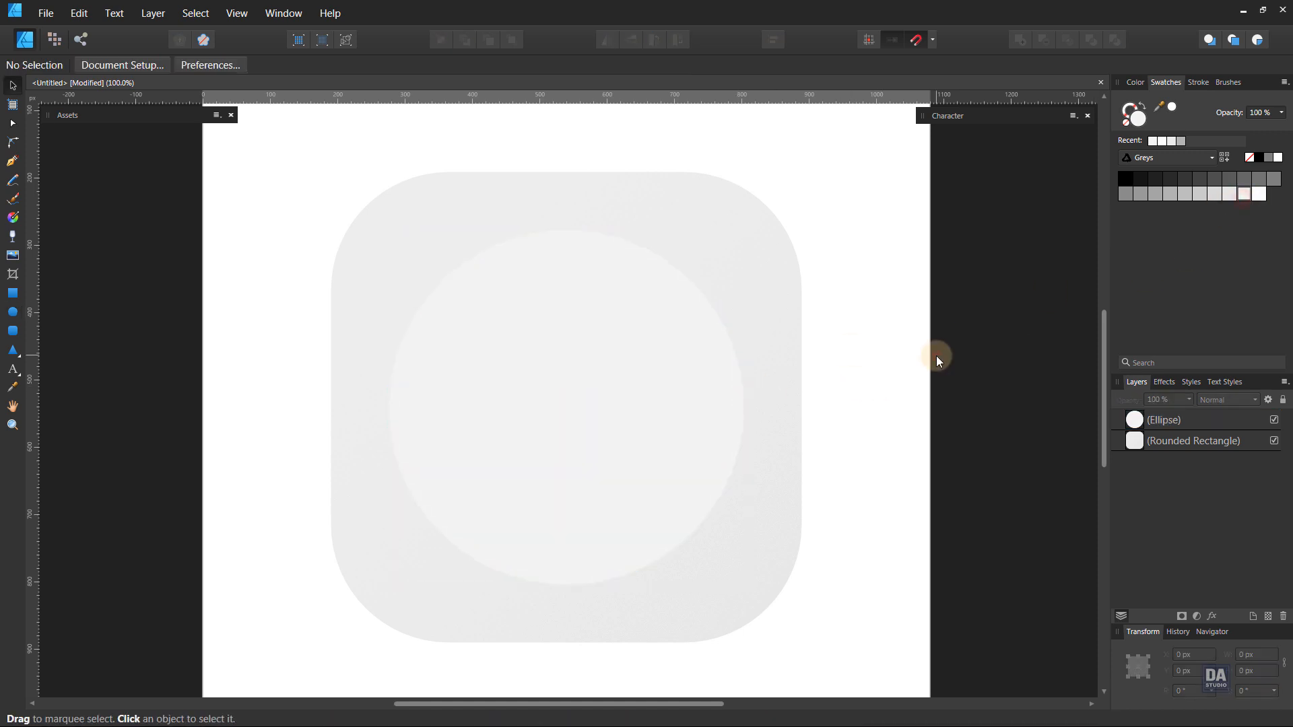
click(733, 433)
click(1258, 194)
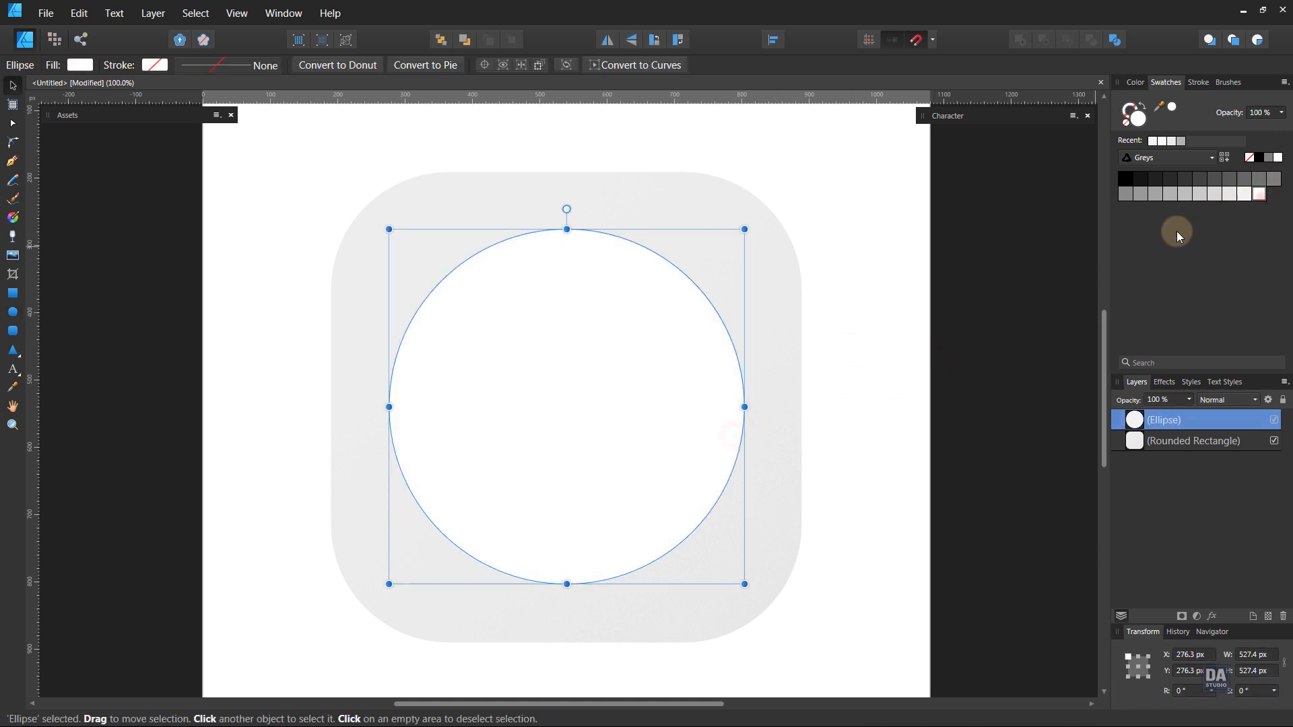
click(848, 375)
Apply a vertical linear gradient from the circle's top edge to its bottom edge and reverse its colours
click(693, 402)
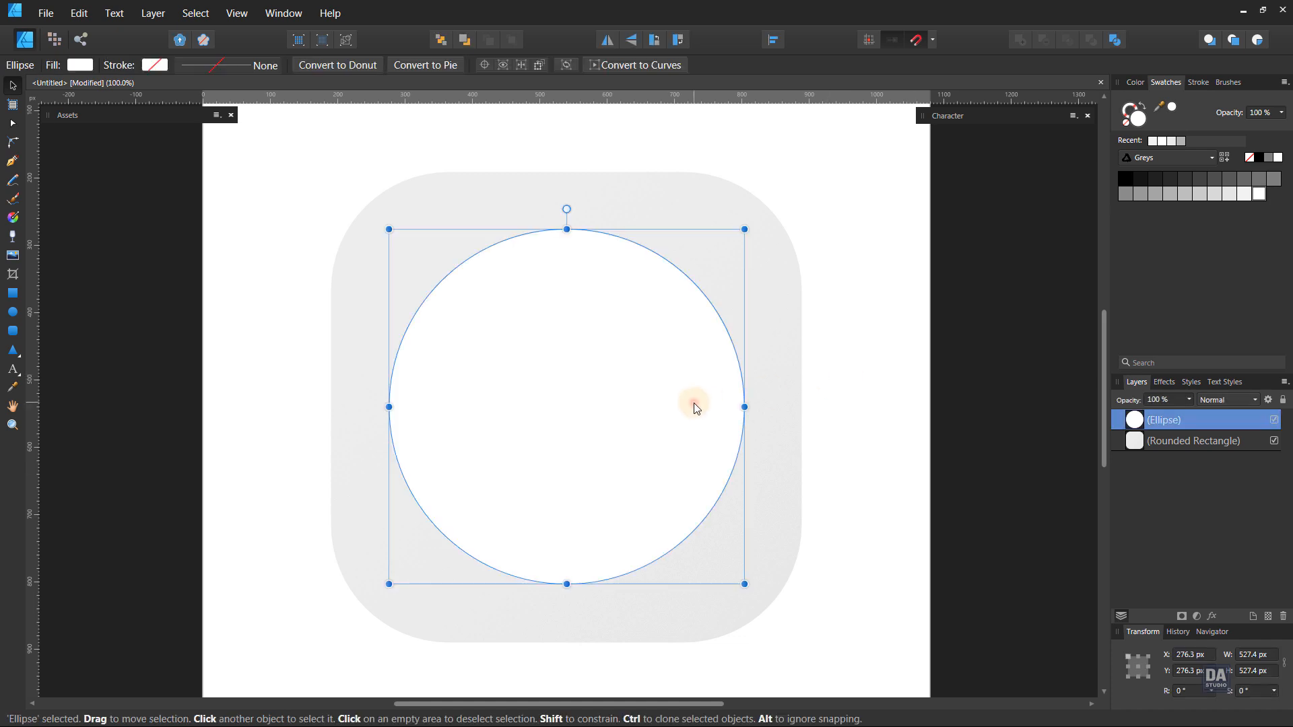
click(13, 218)
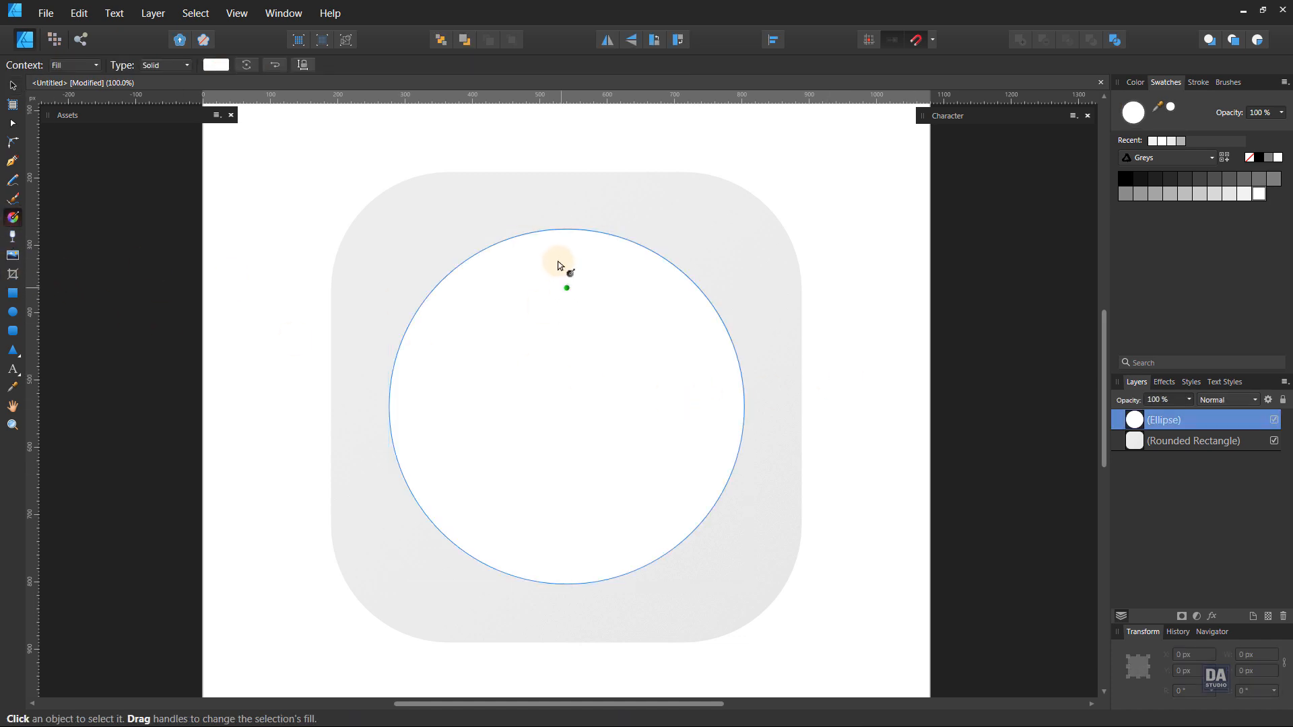
drag(566, 229, 567, 583)
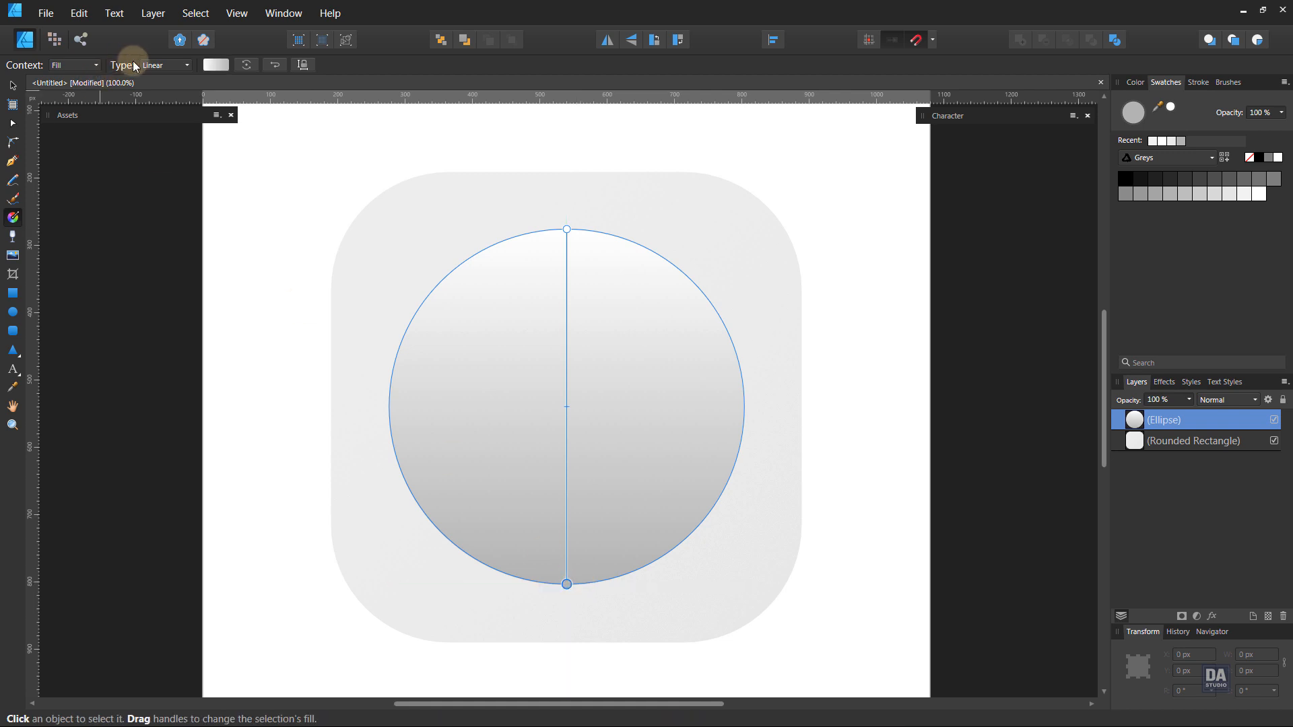
click(210, 65)
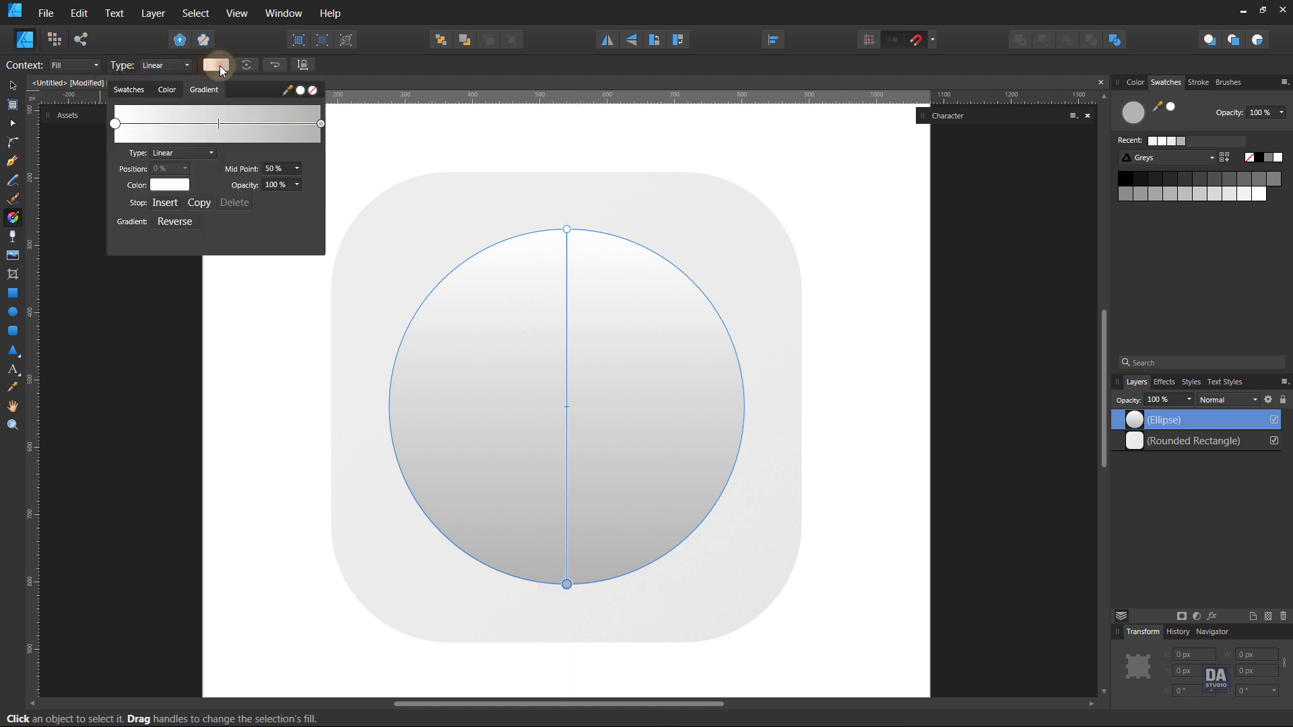
click(173, 222)
Set the circle gradient's start stop to a grey with lightness 84 and its end stop to lightness 97
click(172, 183)
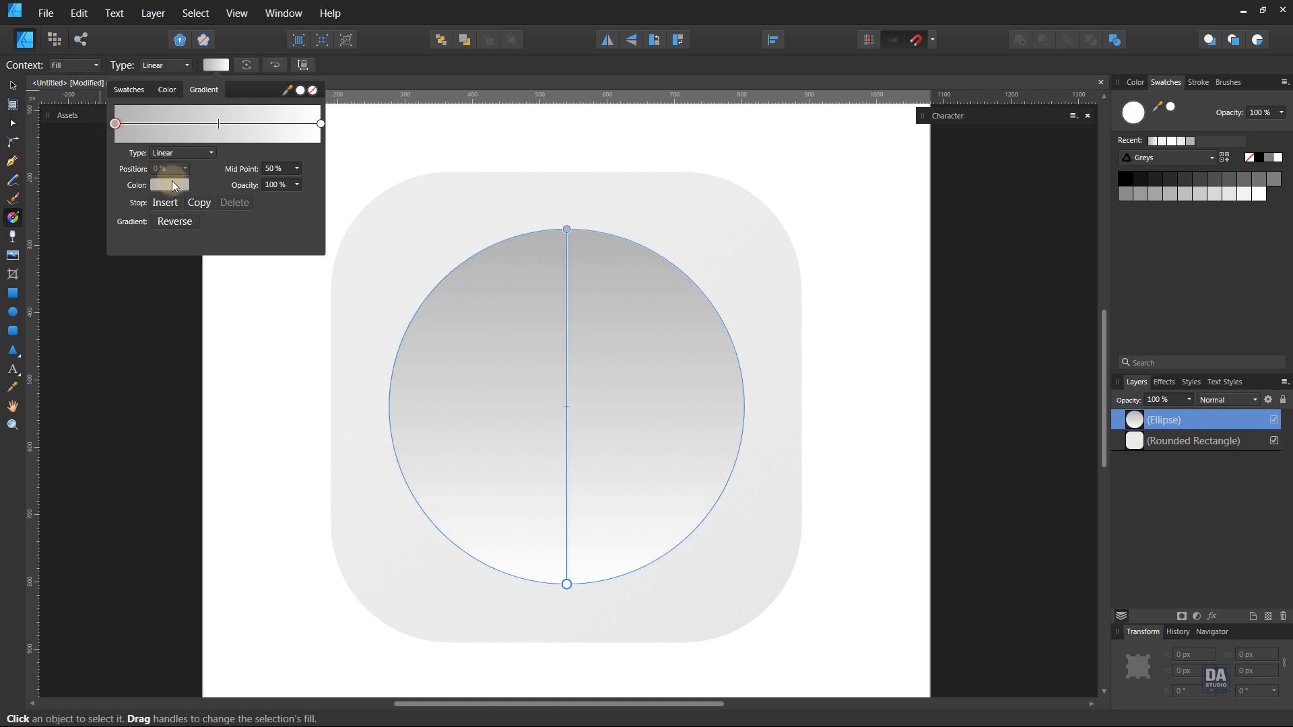
drag(151, 285, 151, 293)
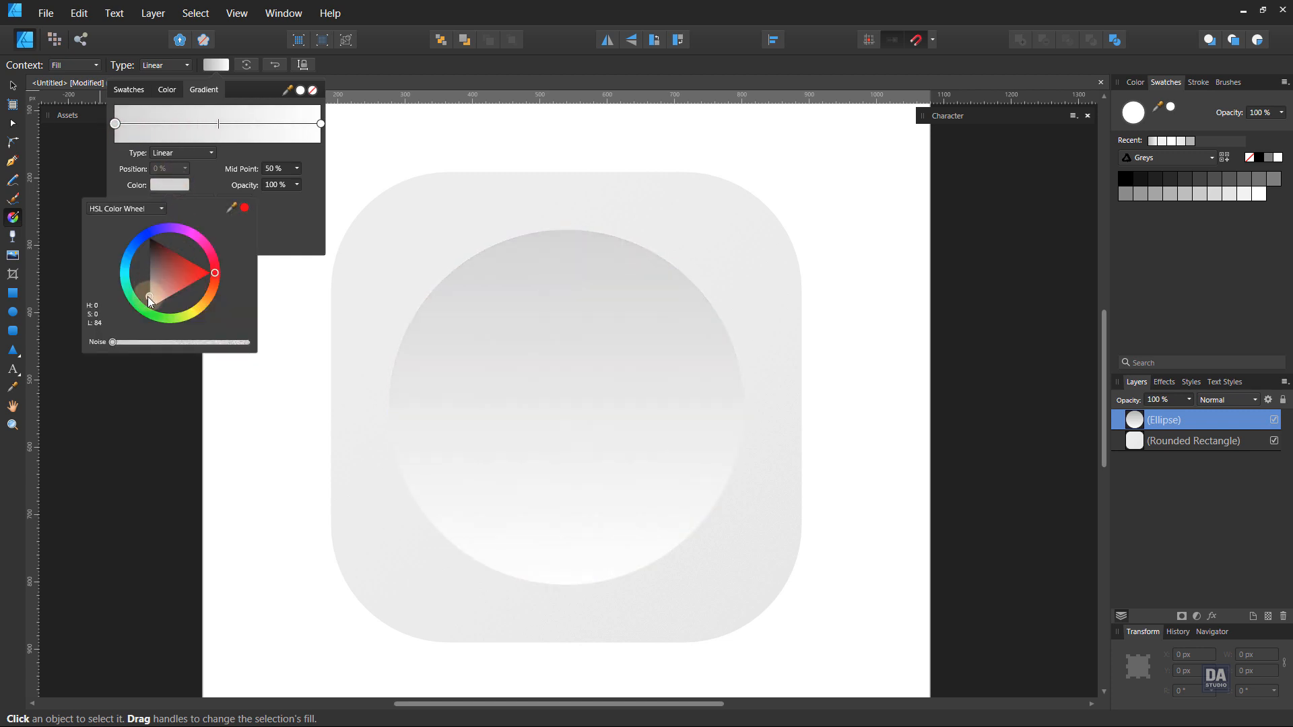
click(321, 124)
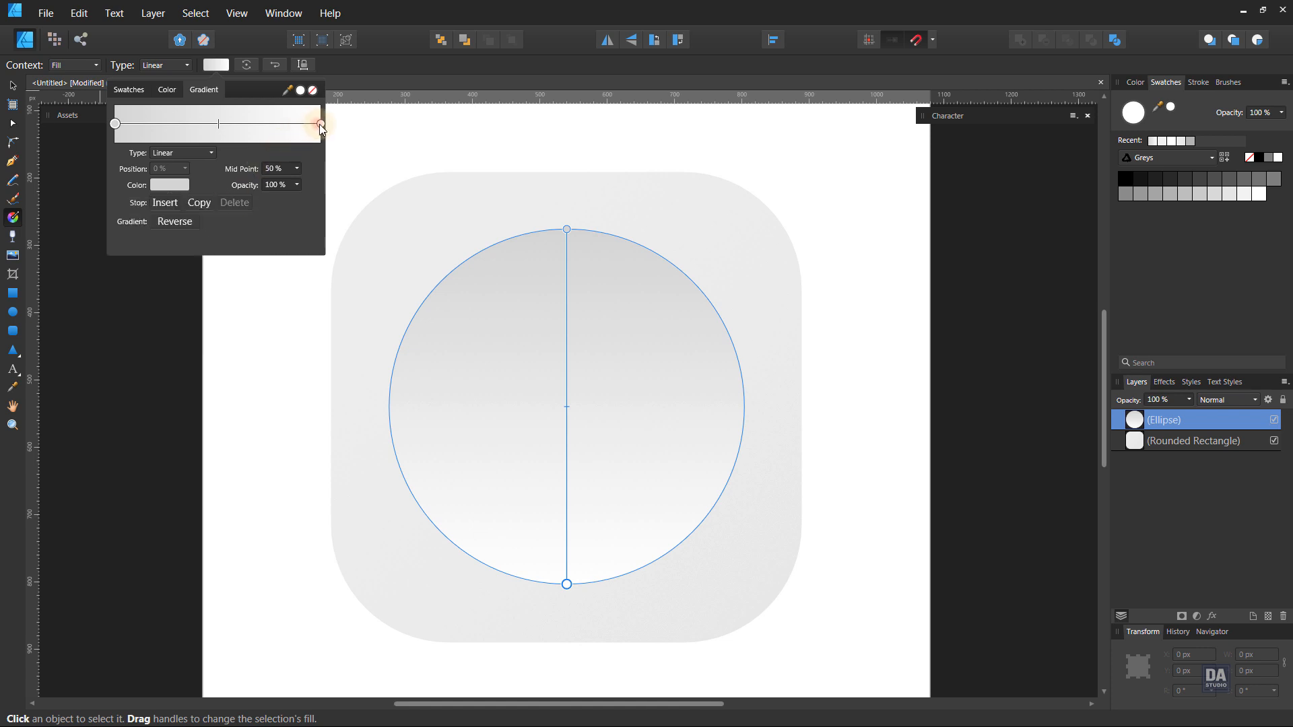
click(171, 184)
drag(155, 307, 151, 305)
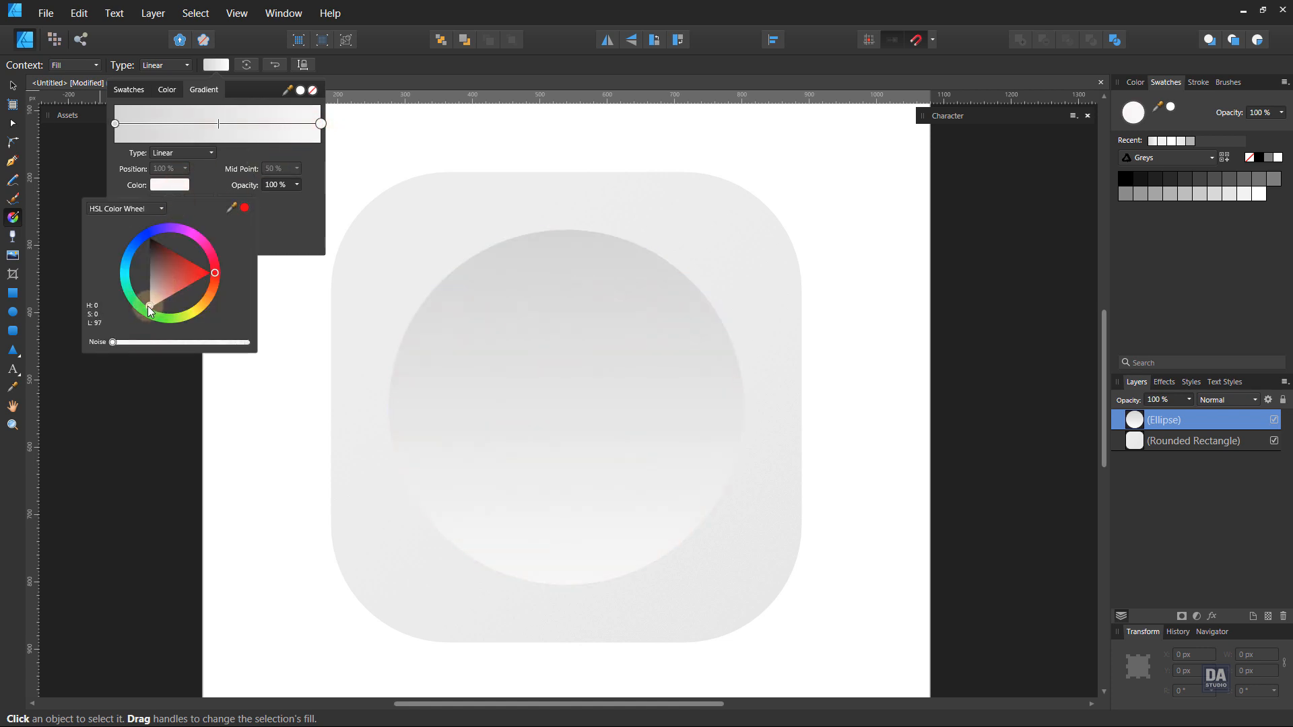
click(334, 60)
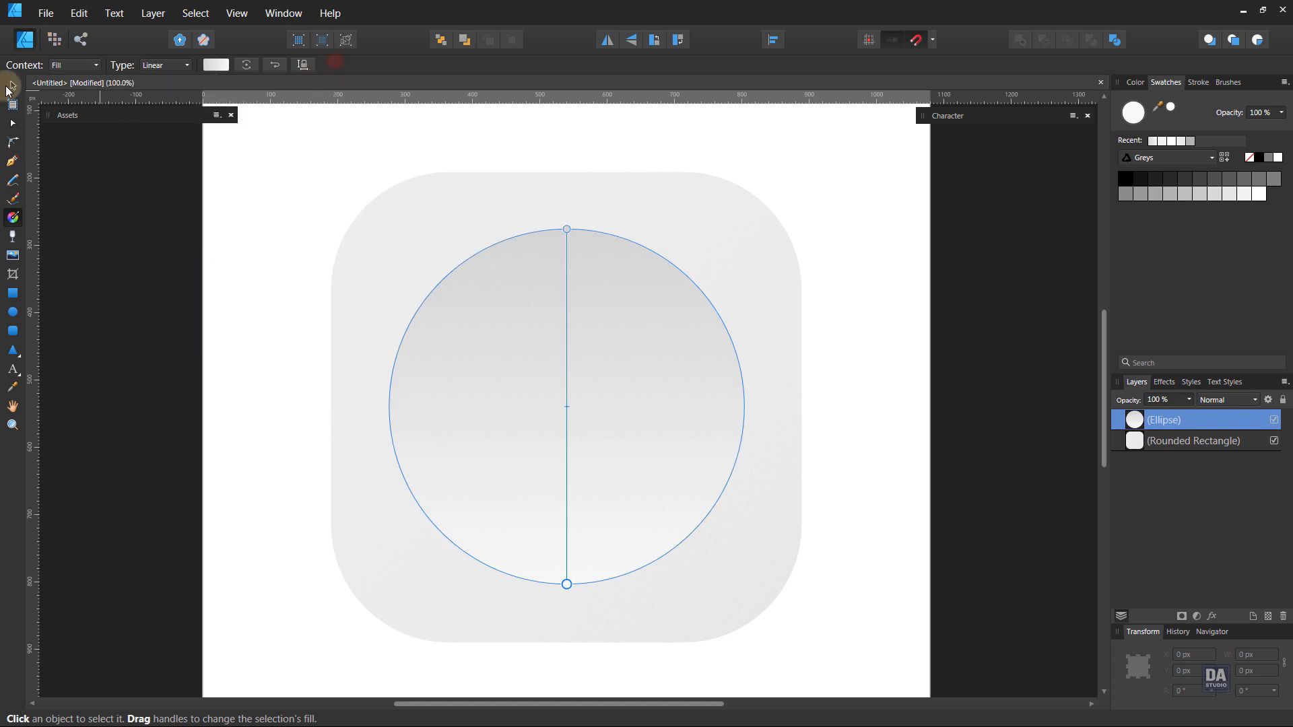
Enlarge the circle around its centre to about 549 px across
click(11, 86)
drag(745, 230, 753, 218)
click(844, 324)
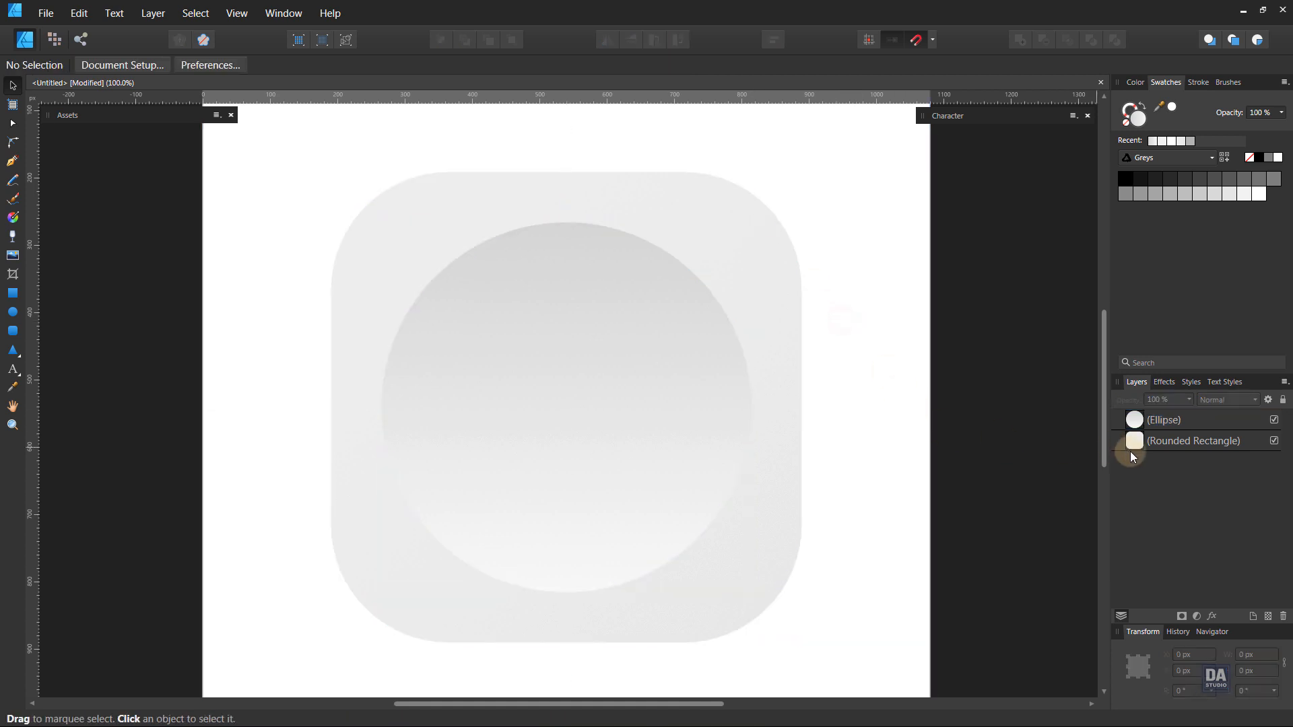
Duplicate the circle and shrink the copy around its centre to about 446 px across
click(1176, 428)
right_click(1175, 427)
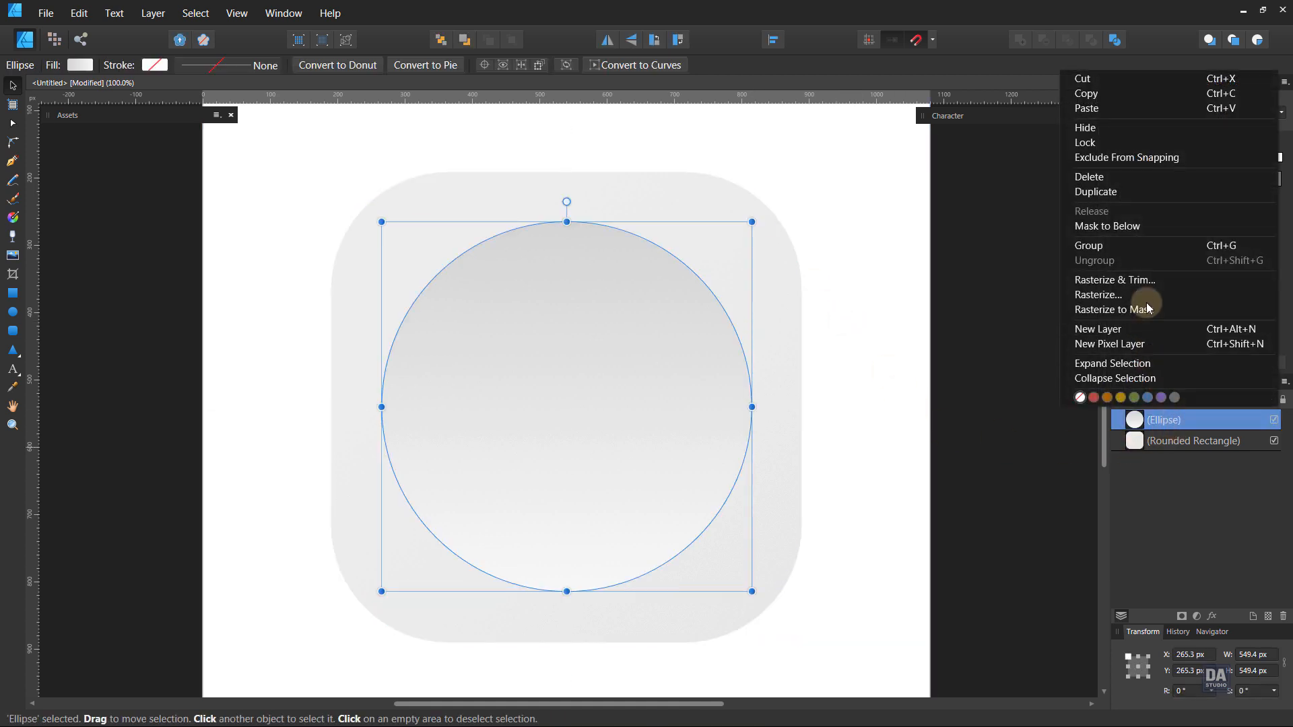
click(1131, 192)
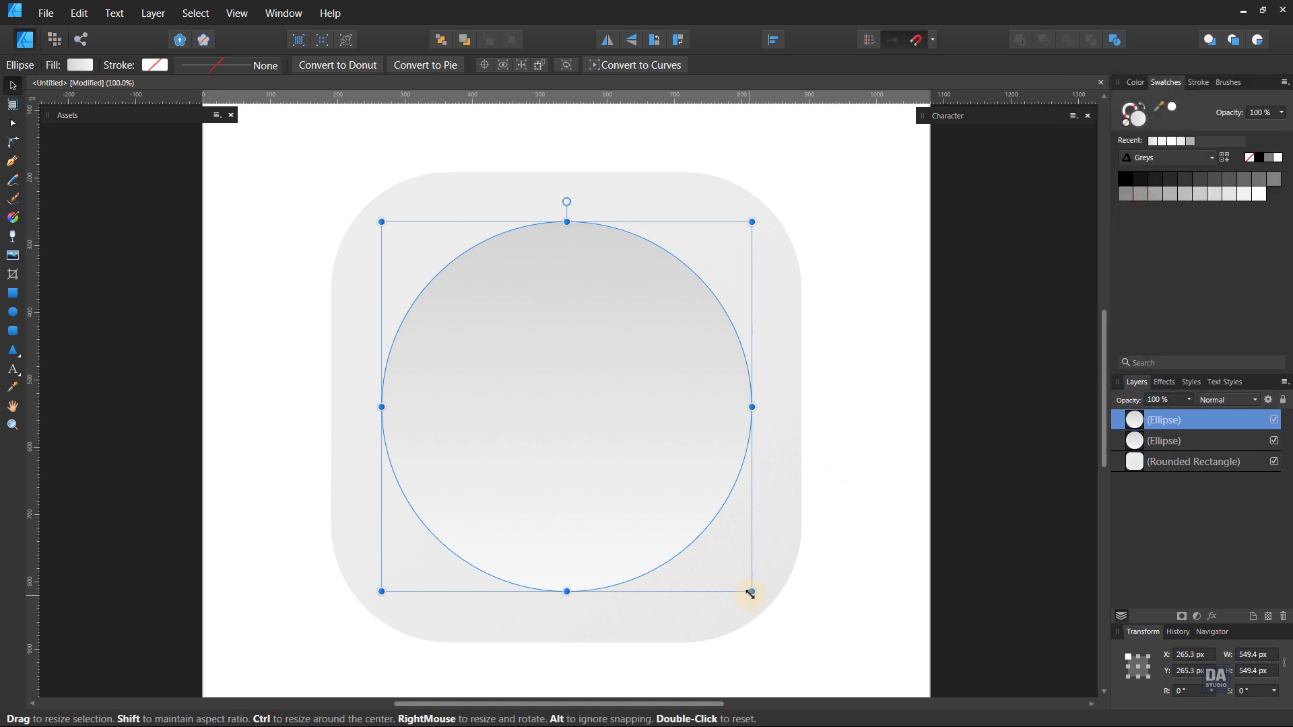
drag(752, 592, 706, 569)
click(862, 565)
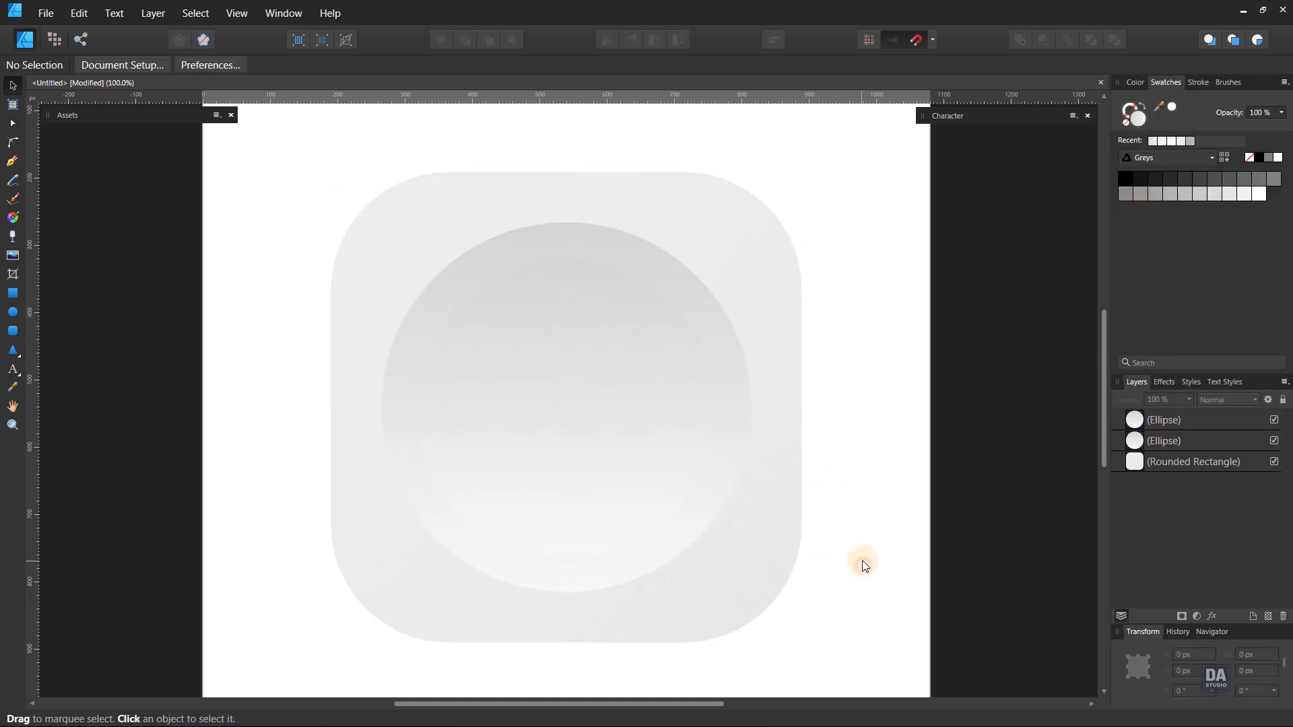
key(ctrl+z)
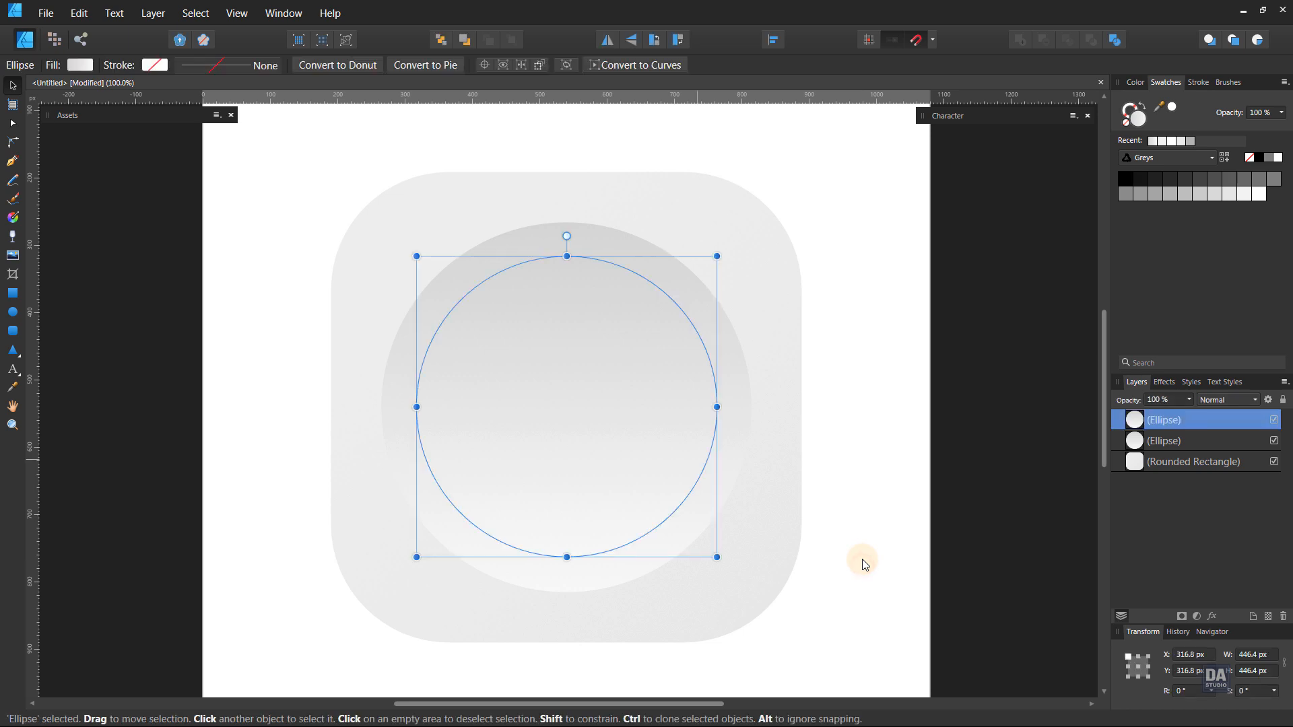
Add an outer shadow to the smaller circle with a 23 px radius and 30% opacity
click(1212, 617)
click(791, 182)
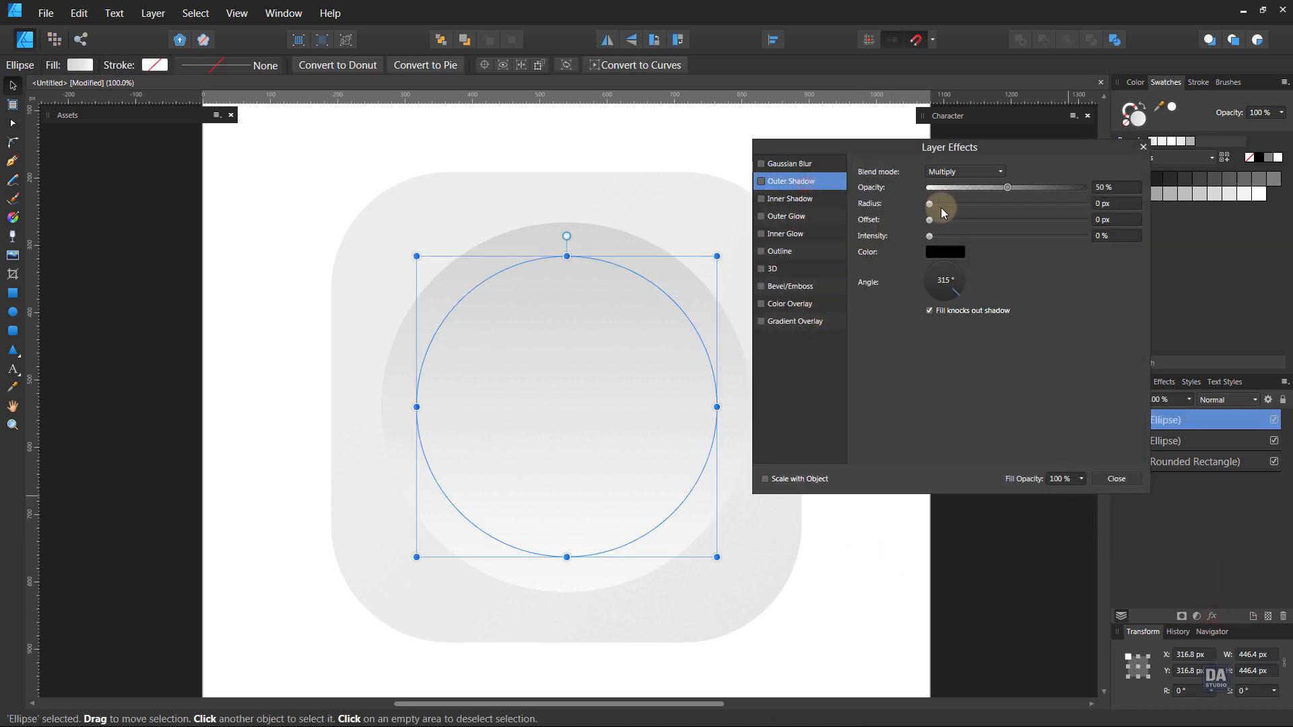
drag(942, 211, 960, 191)
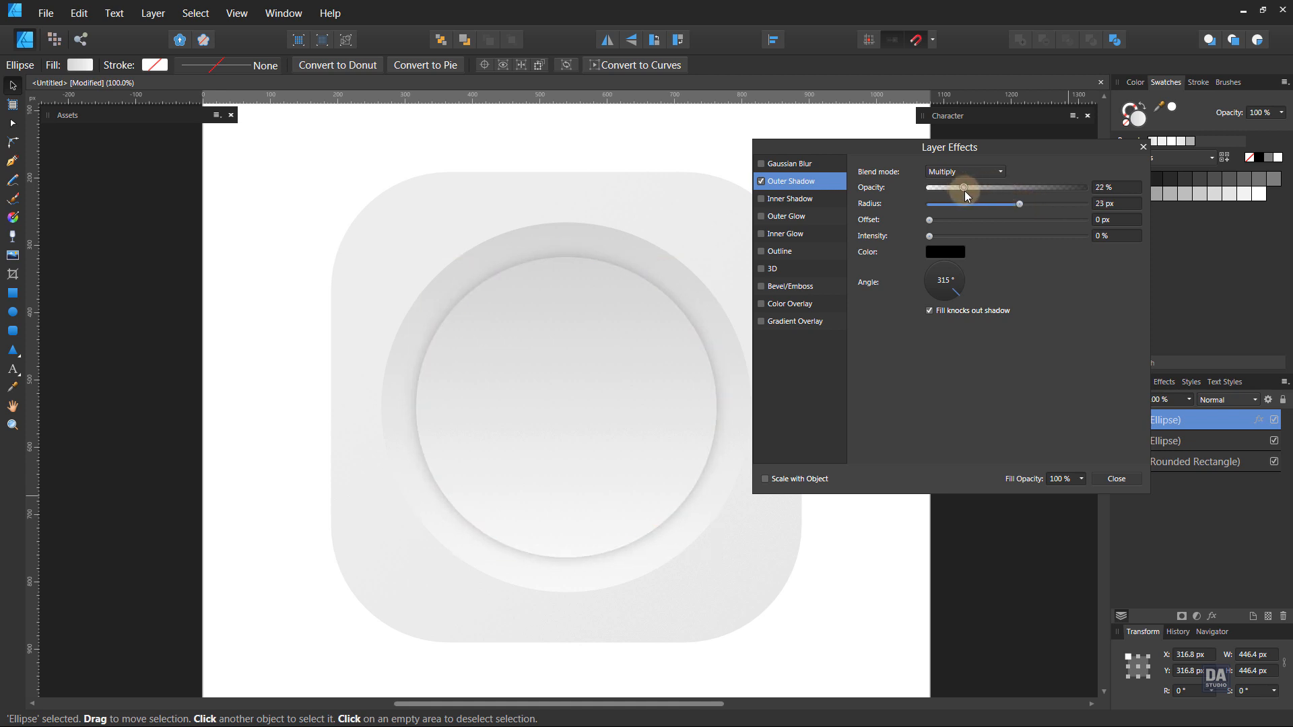
drag(976, 192, 975, 191)
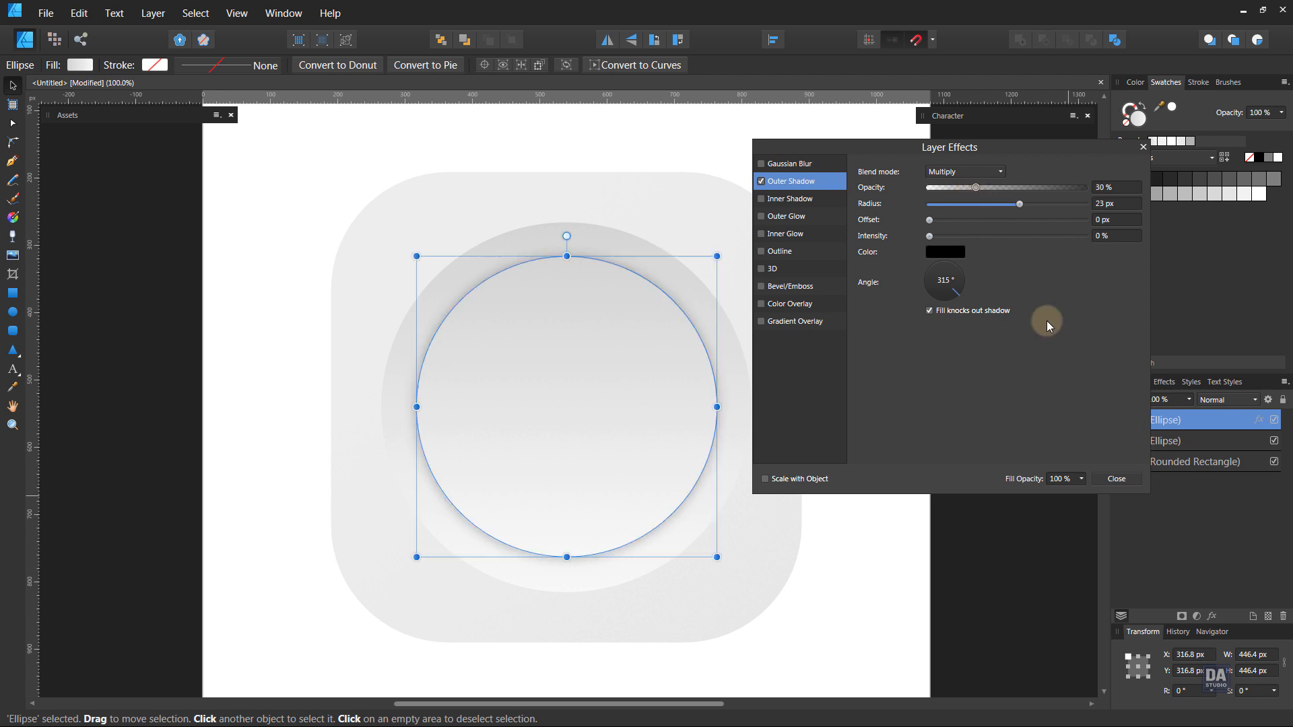
click(1117, 479)
click(908, 475)
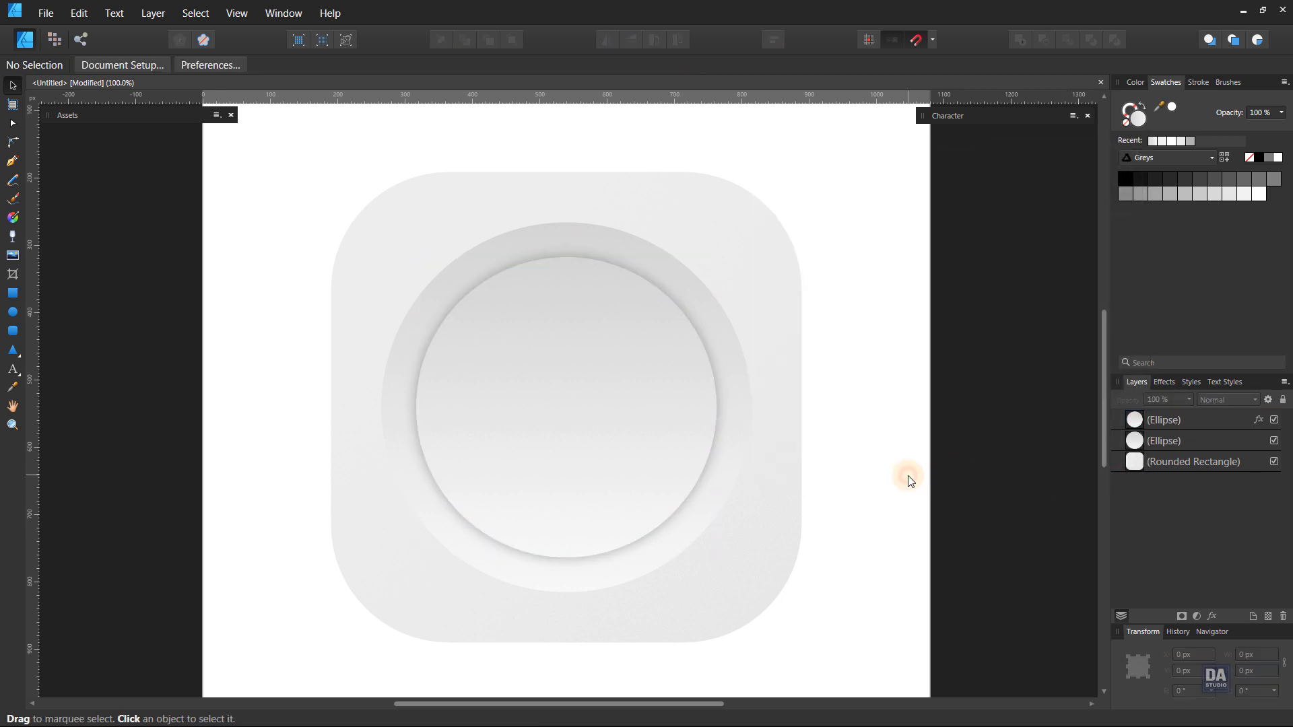
Replace the inner circle's gradient with a solid light grey fill
click(581, 436)
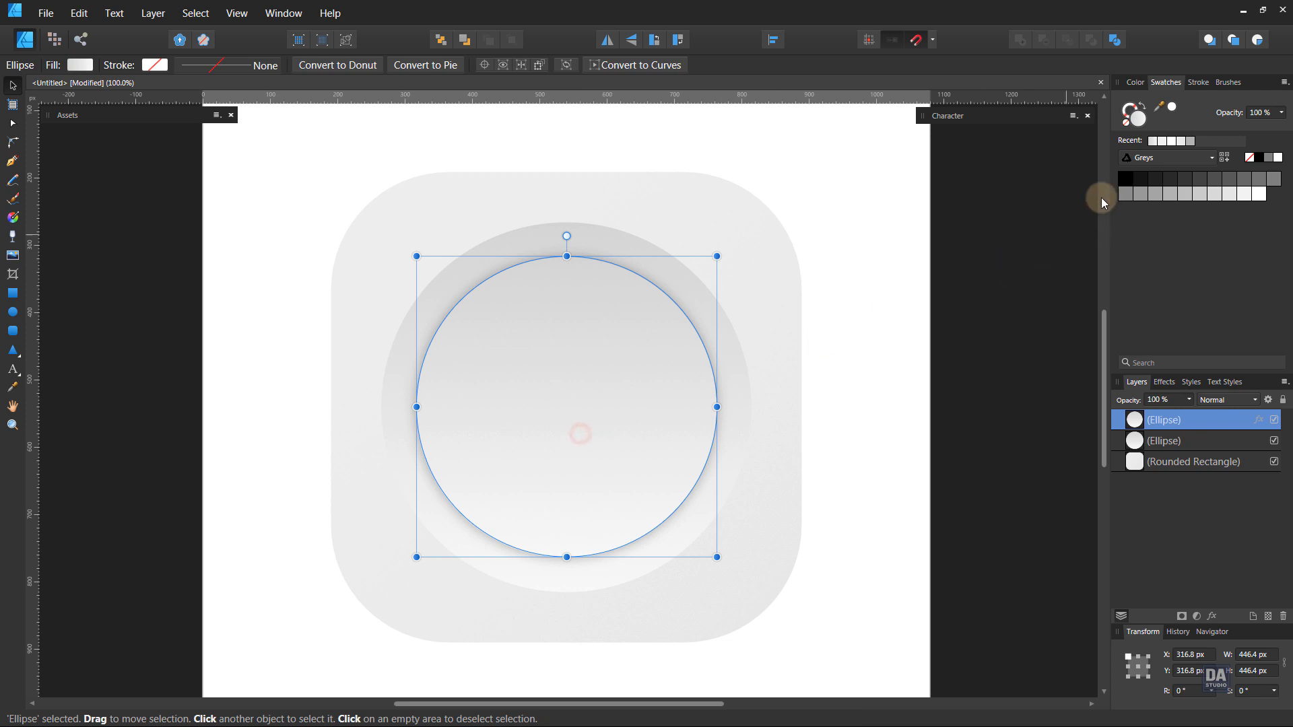
click(1169, 114)
click(1175, 110)
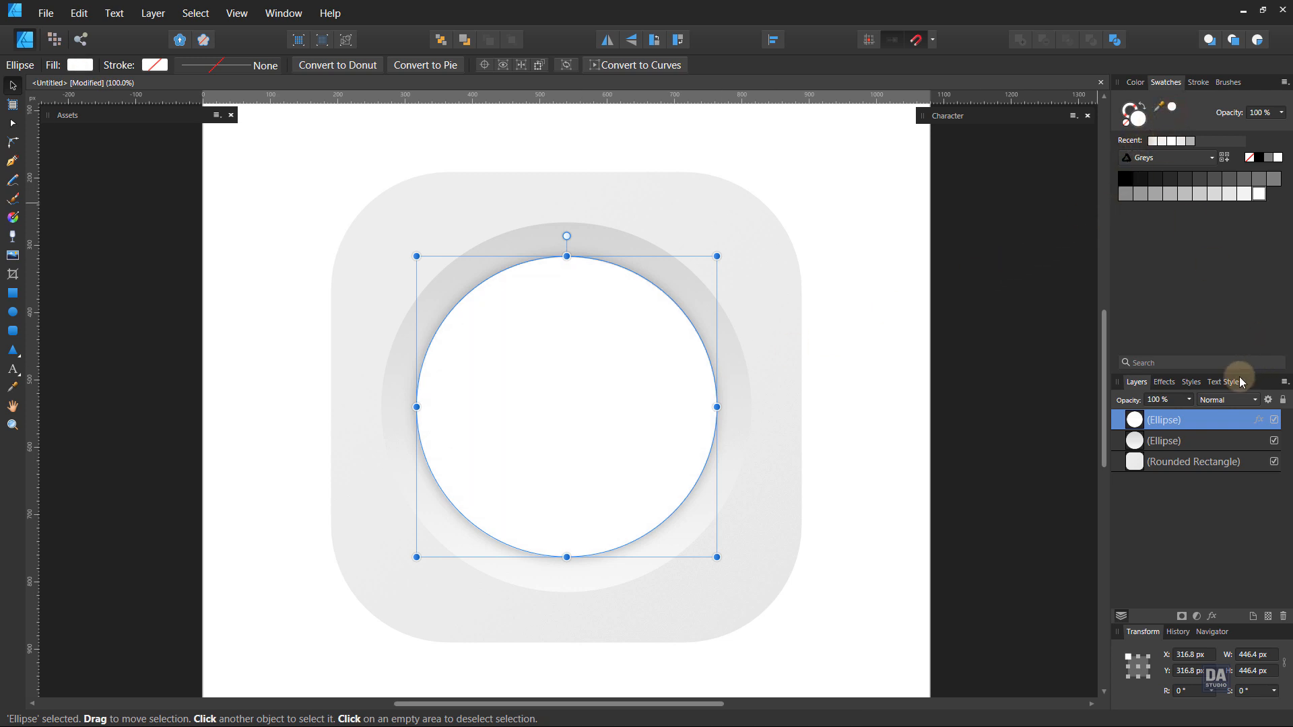
click(1161, 183)
double_click(1142, 123)
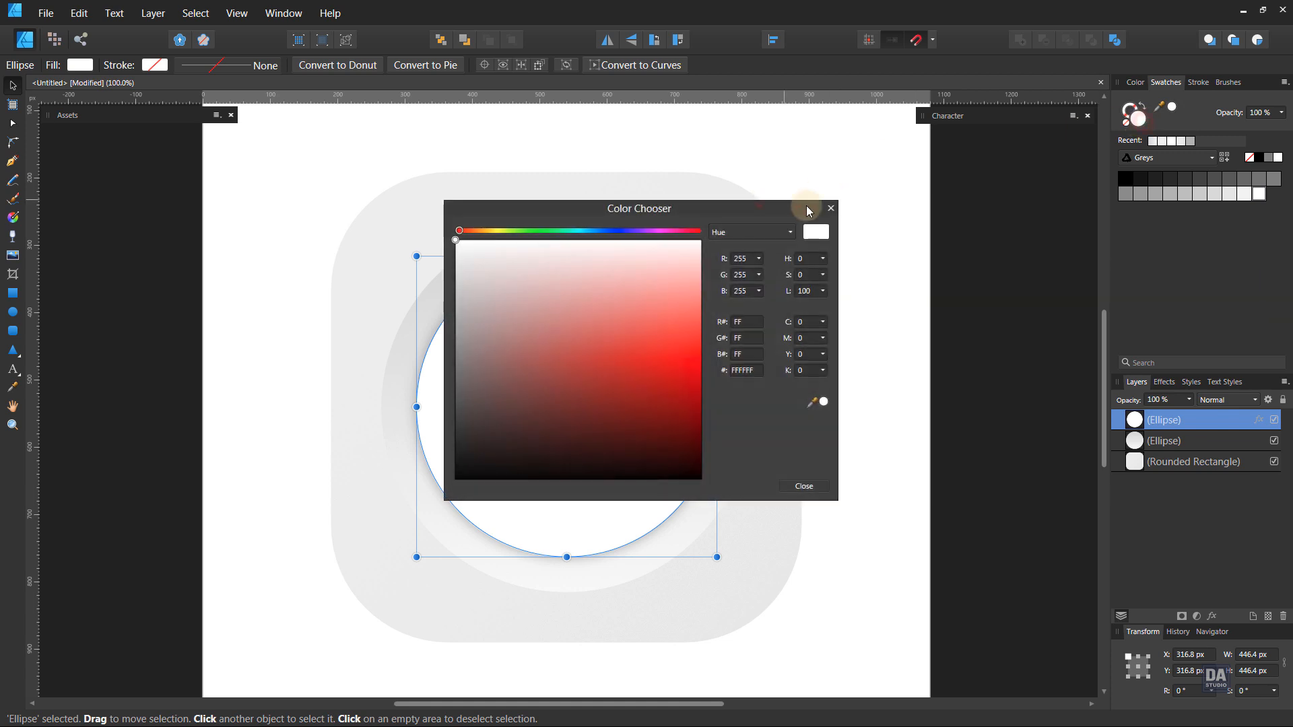
drag(759, 205, 1128, 166)
drag(828, 205, 813, 220)
click(1188, 456)
click(960, 467)
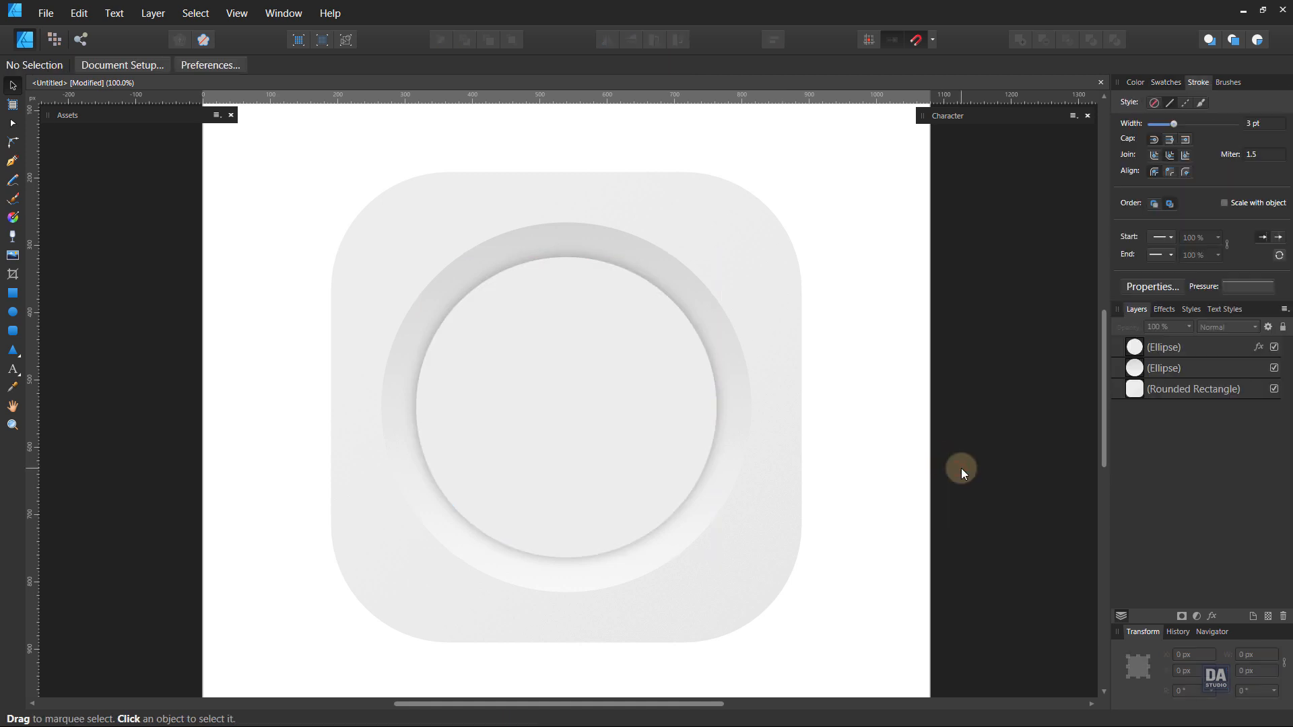
Duplicate the larger gradient circle behind the inner one
click(1135, 379)
right_click(1138, 377)
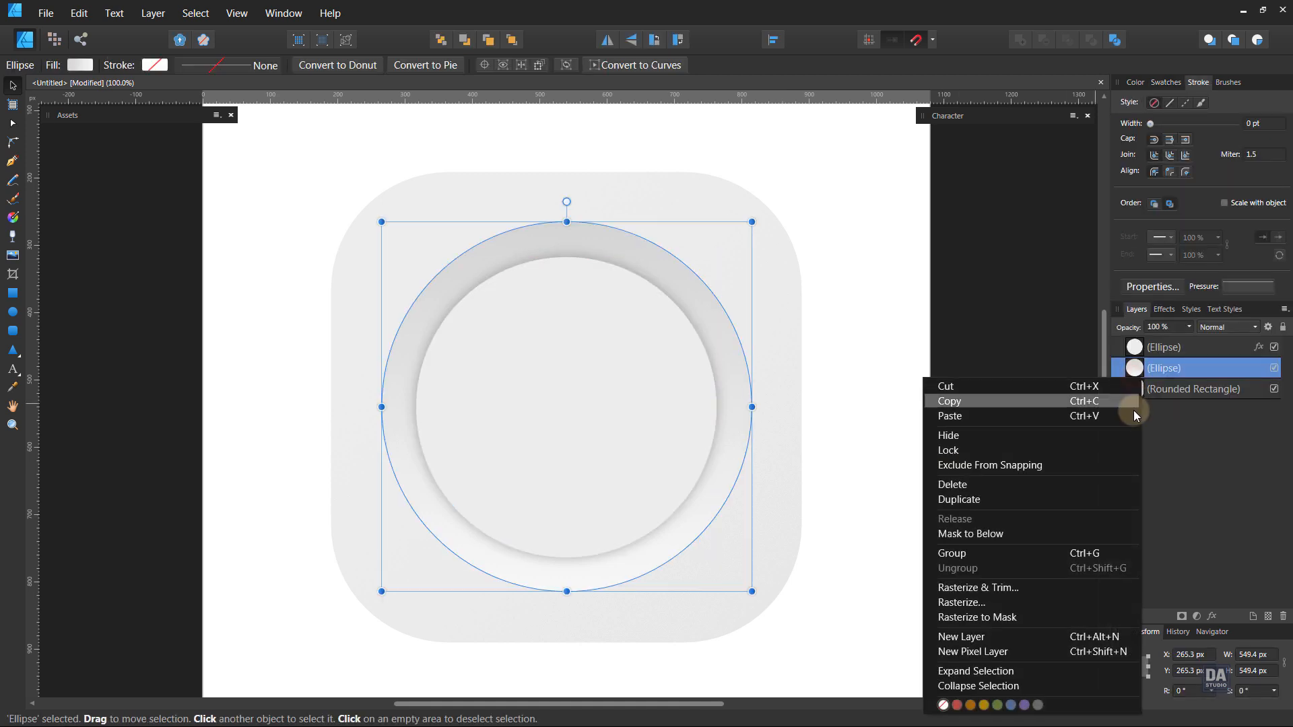
click(1087, 504)
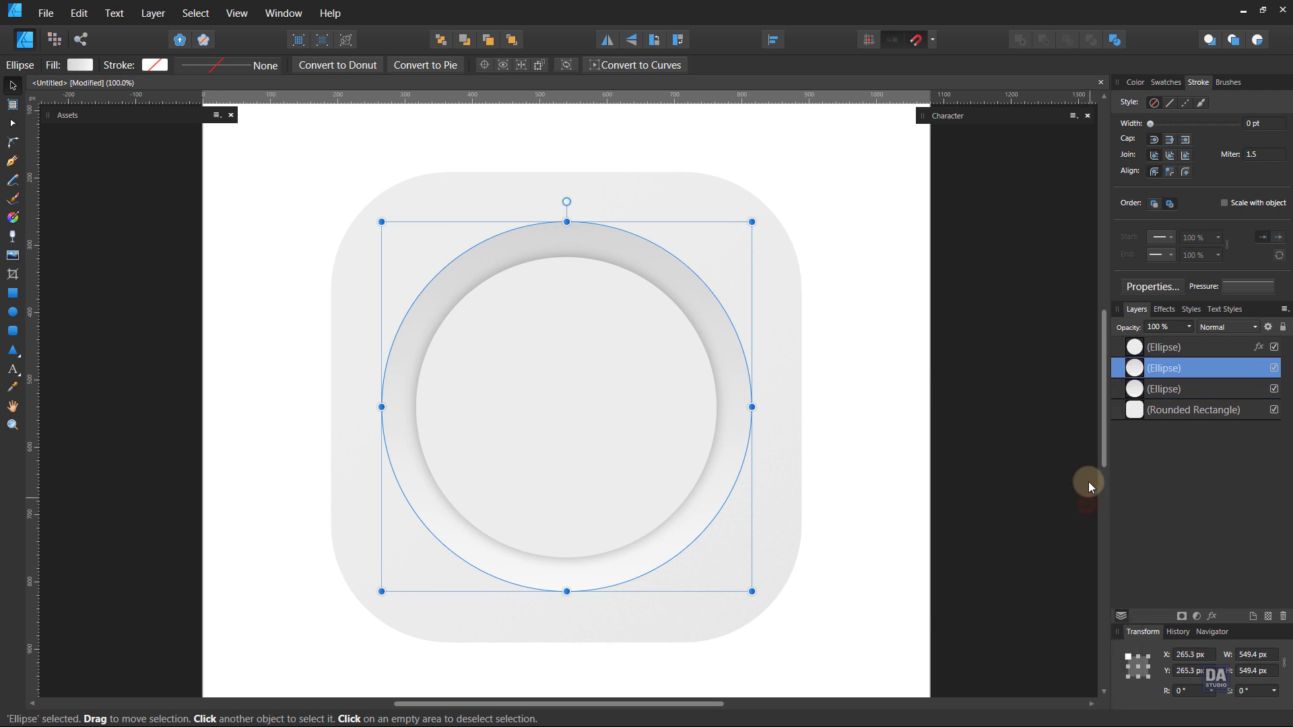
Fill the duplicated large circle with the very light grey sampled from the lower part of the ring
click(1166, 81)
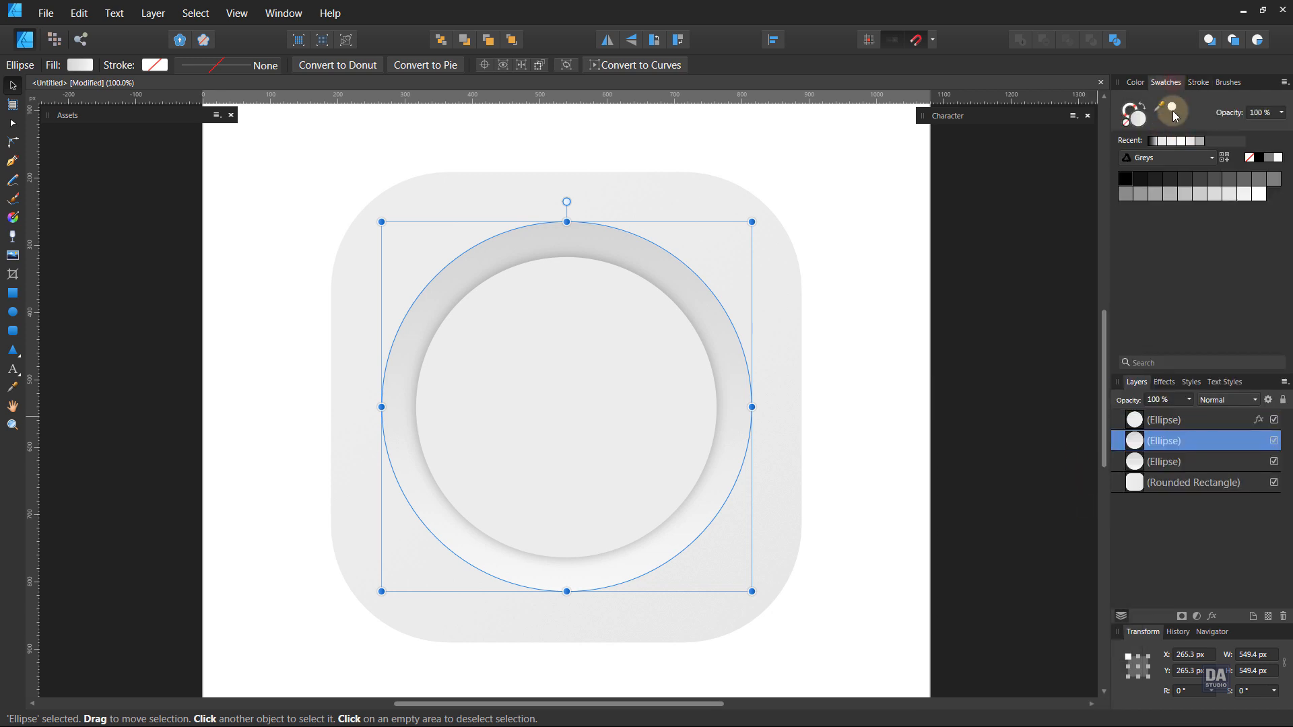
drag(1173, 110, 661, 508)
drag(1173, 108, 652, 546)
click(1171, 108)
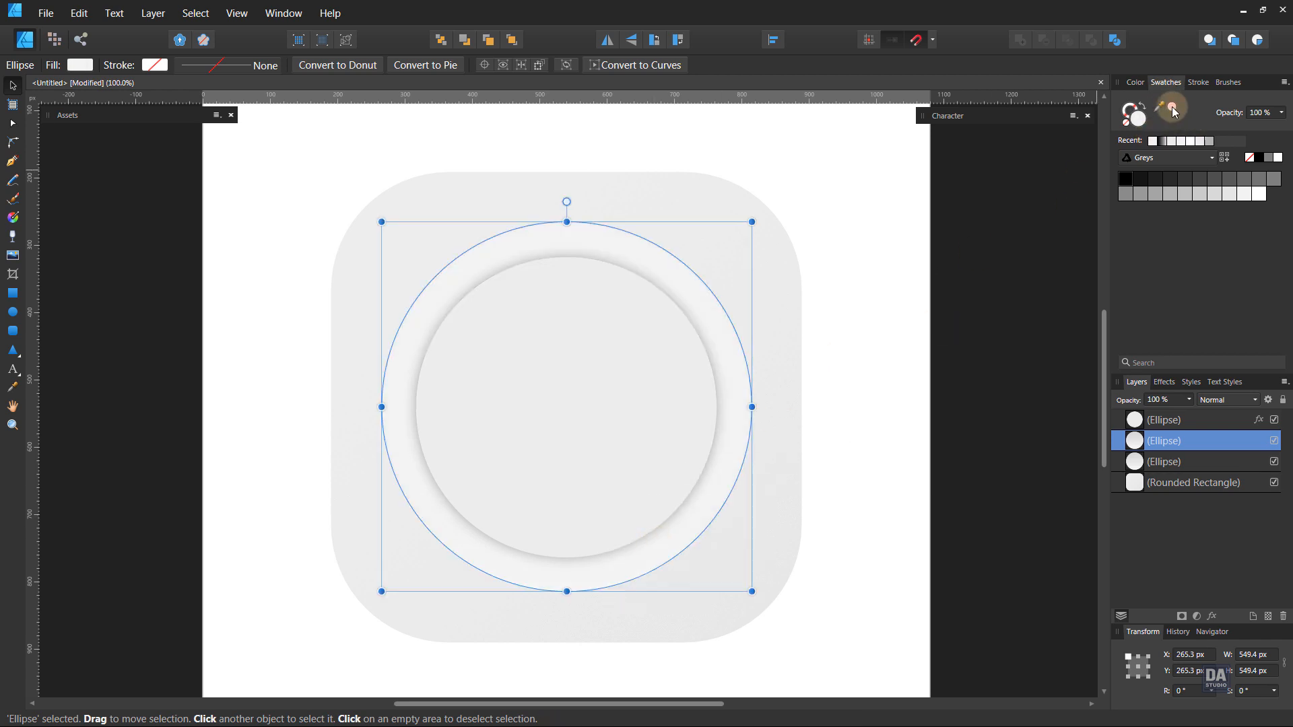
Turn the duplicated large circle's very light grey fill into a 3 pt outline with no fill
click(1142, 104)
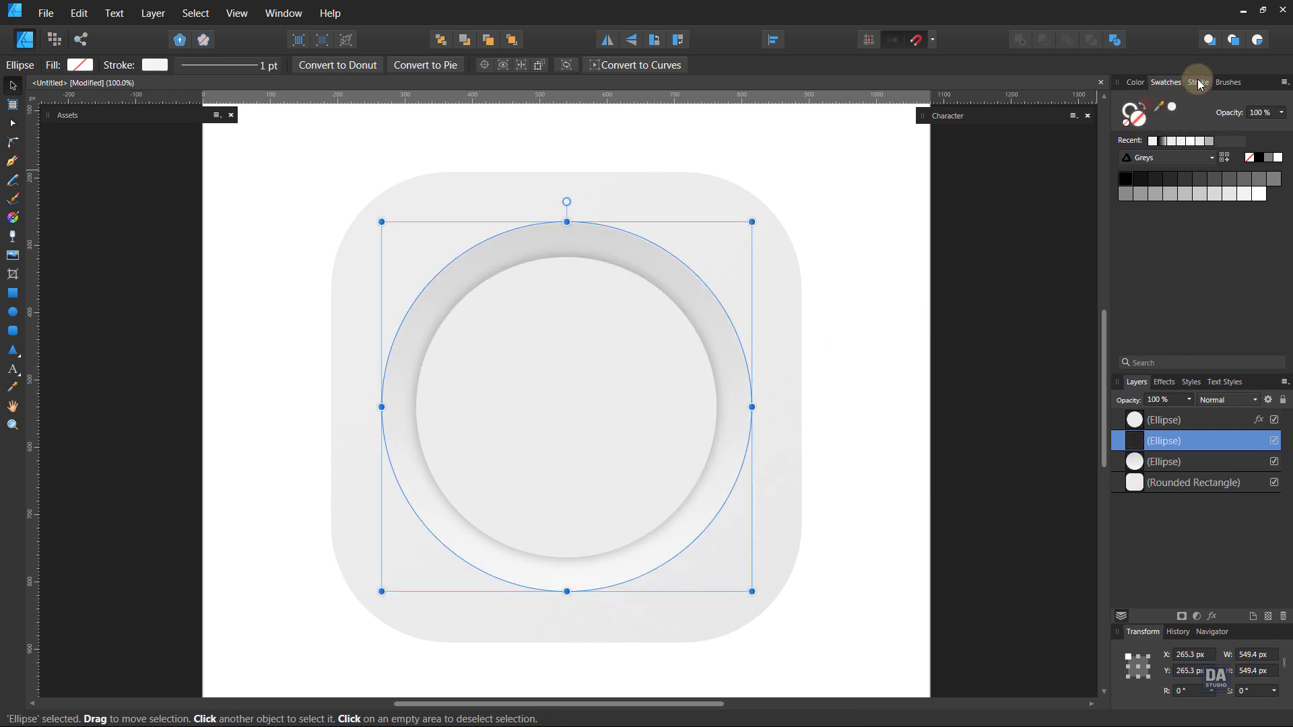
click(1197, 82)
scroll(1271, 123, up, 1)
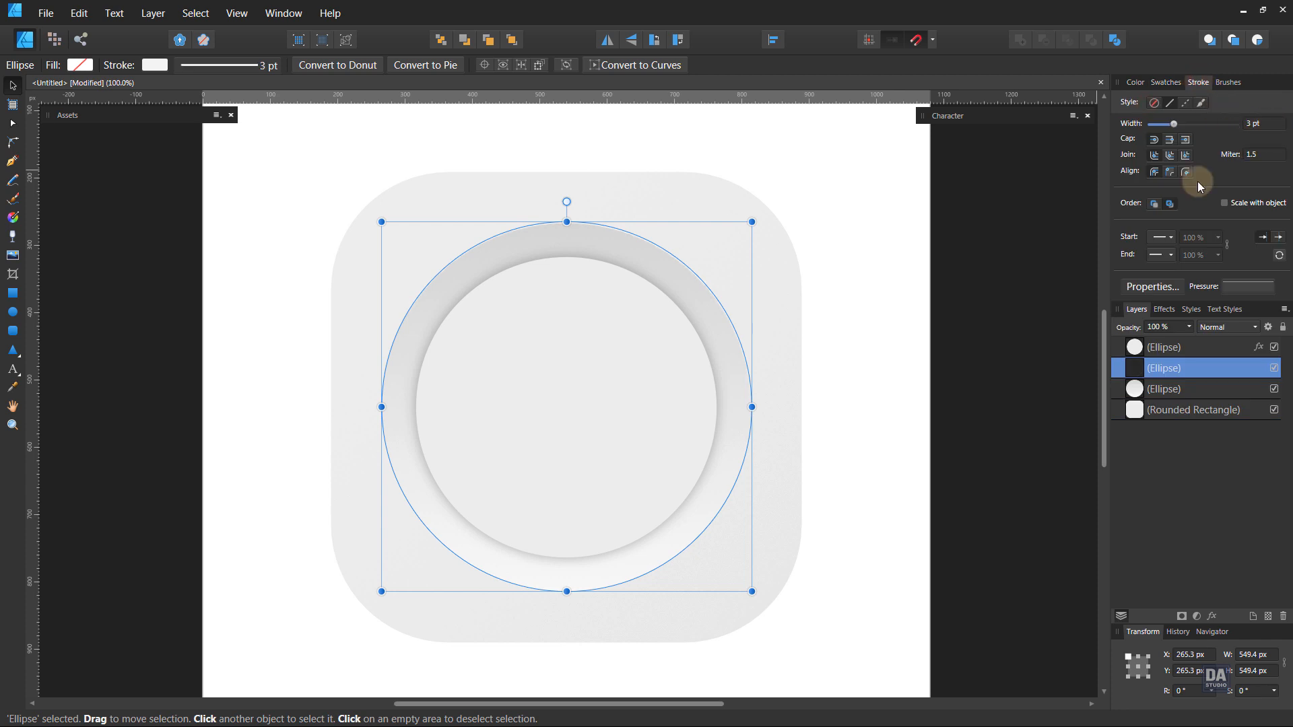
click(1015, 326)
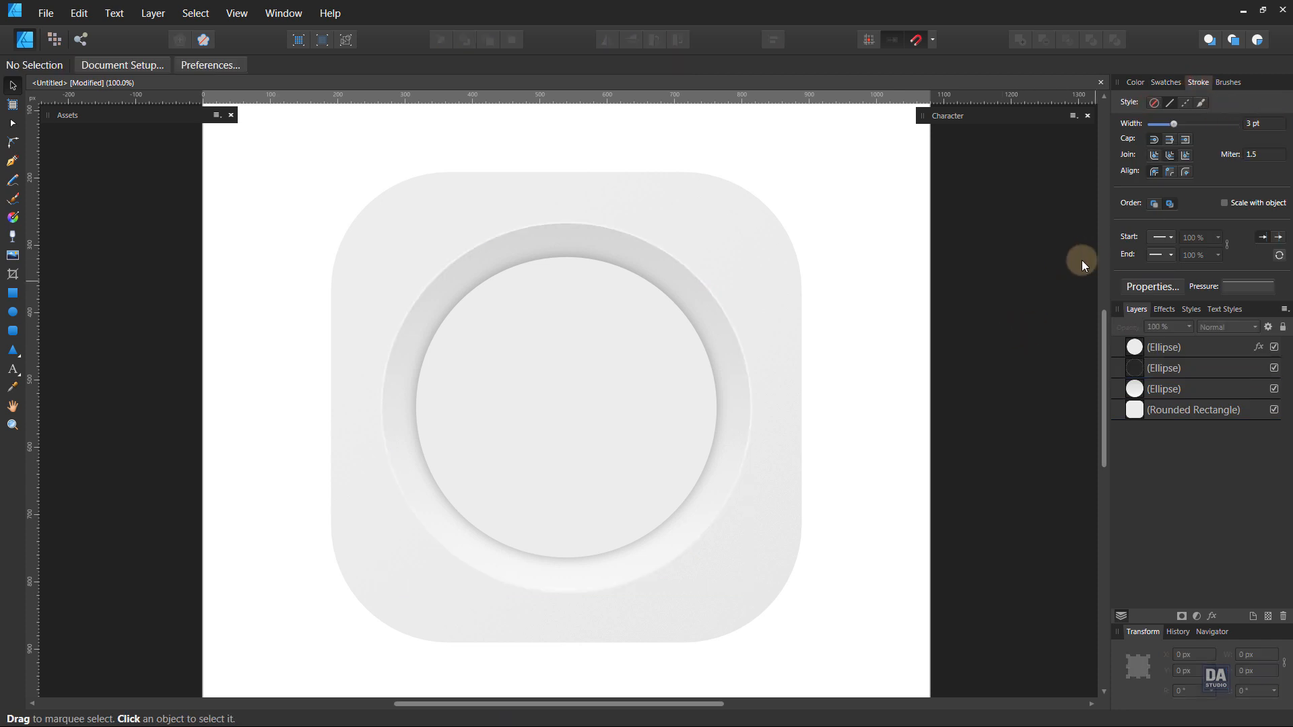
click(710, 293)
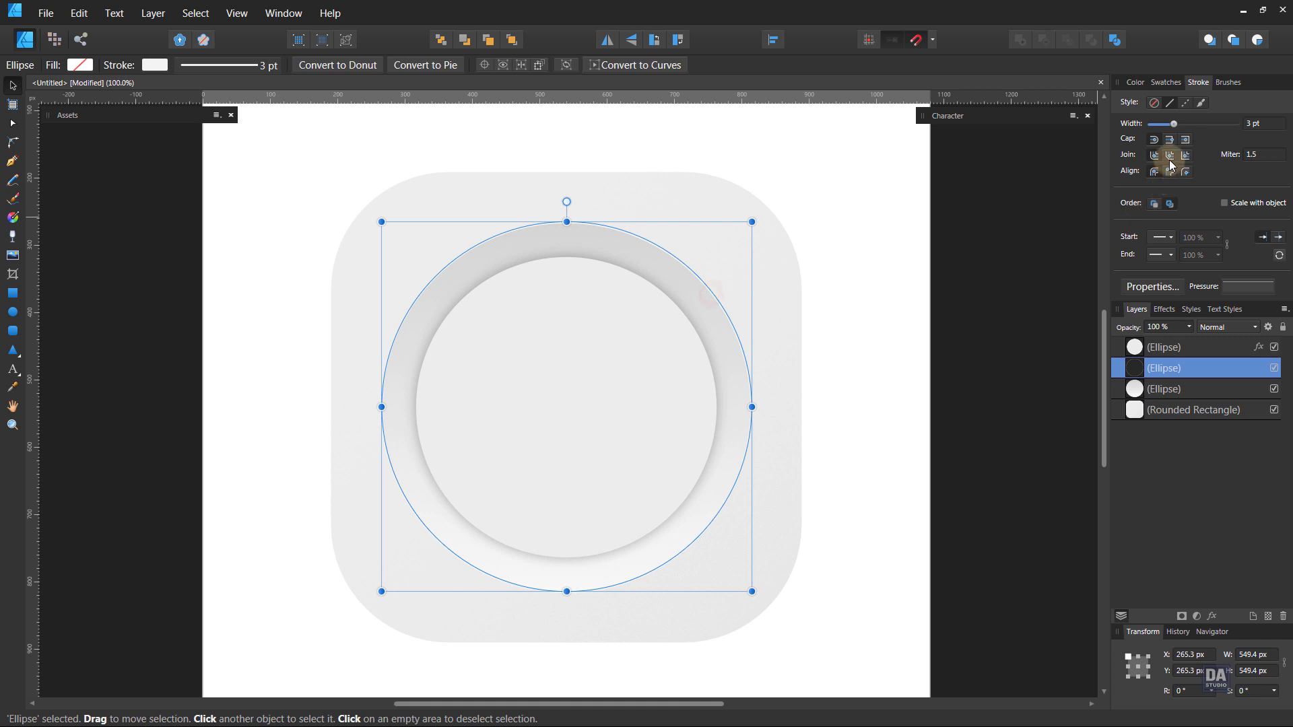
click(988, 295)
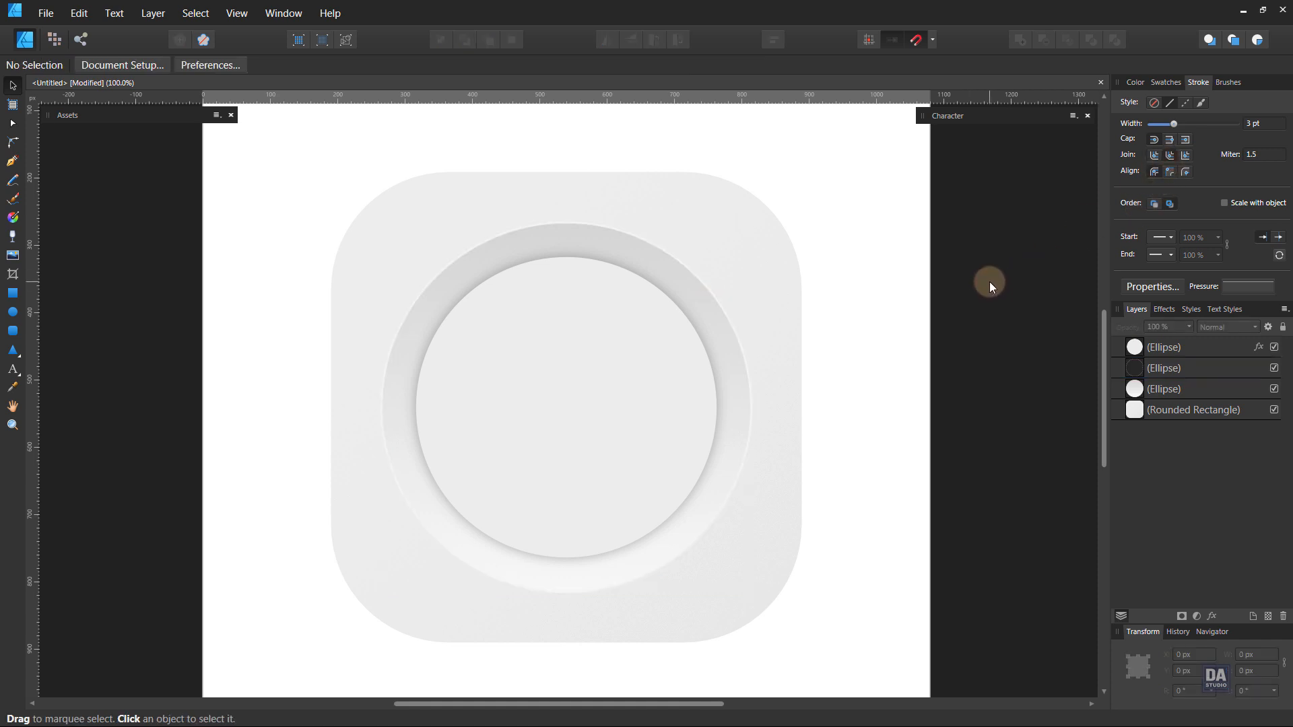
Place the music note from the Icons asset collection on the inner circle, then collapse the asset library
click(51, 151)
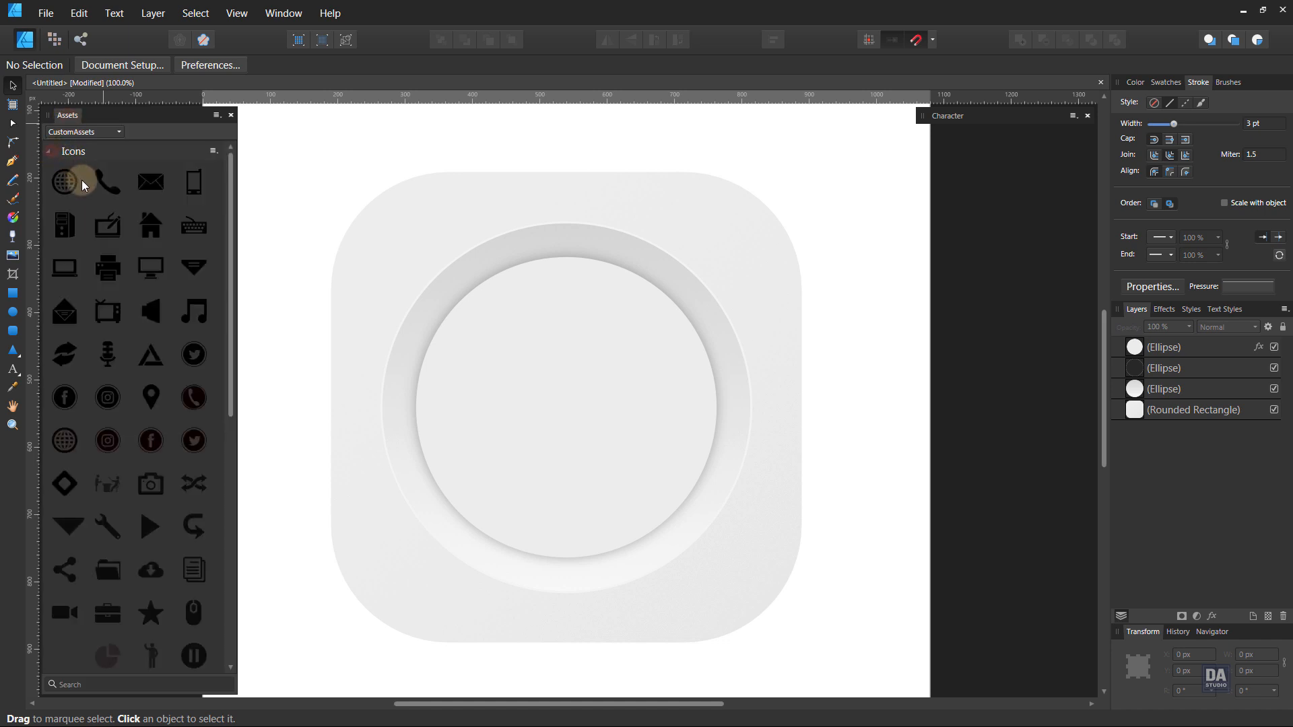
drag(224, 348, 633, 490)
double_click(119, 116)
scroll(598, 447, up, 1)
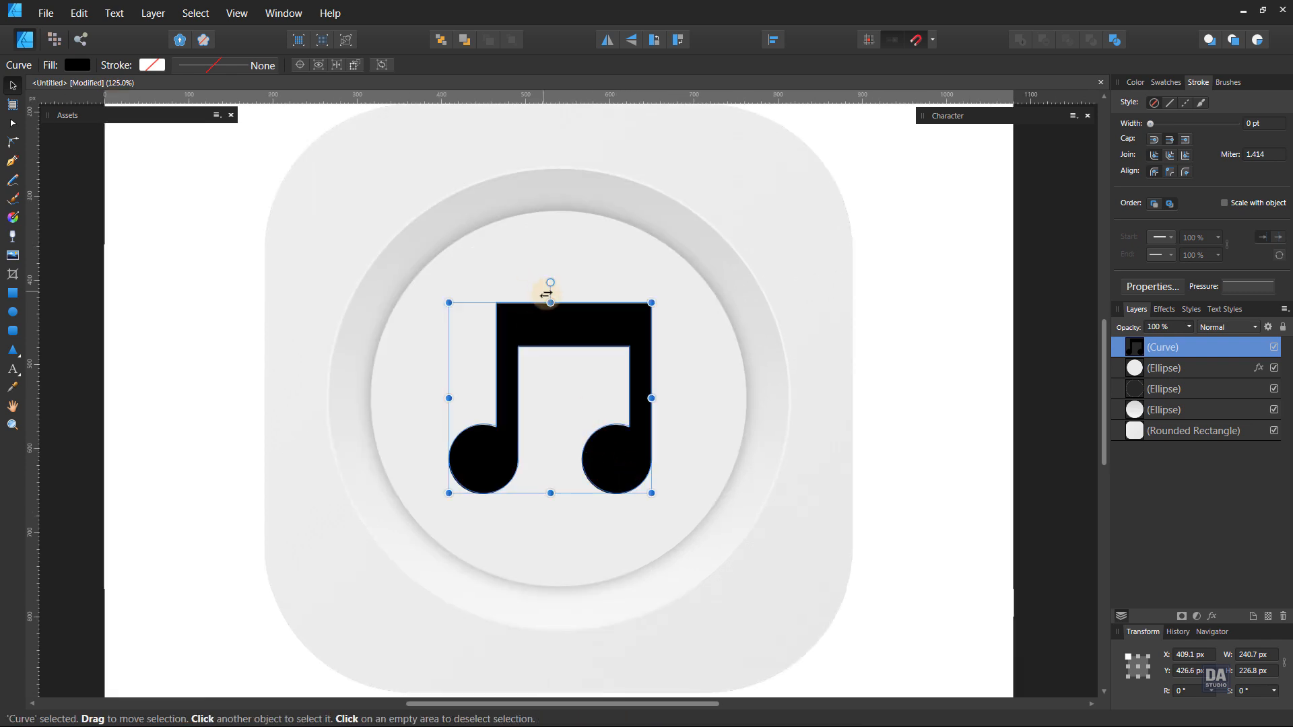
Shear the music note about 10.8° so it leans forward and shrink it to about 212 × 204 px
drag(548, 290, 580, 312)
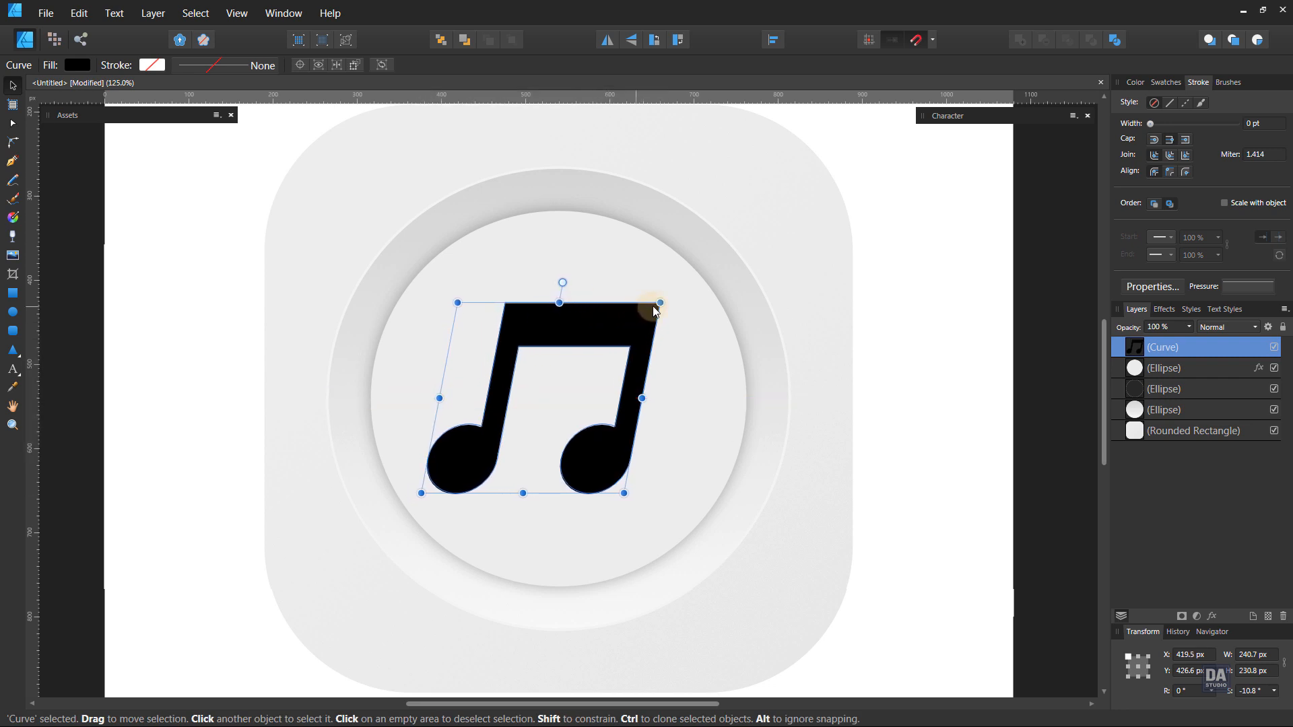
drag(660, 303, 645, 314)
mouse_move(630, 321)
mouse_down()
mouse_move(592, 324)
mouse_move(655, 309)
mouse_move(625, 323)
mouse_up()
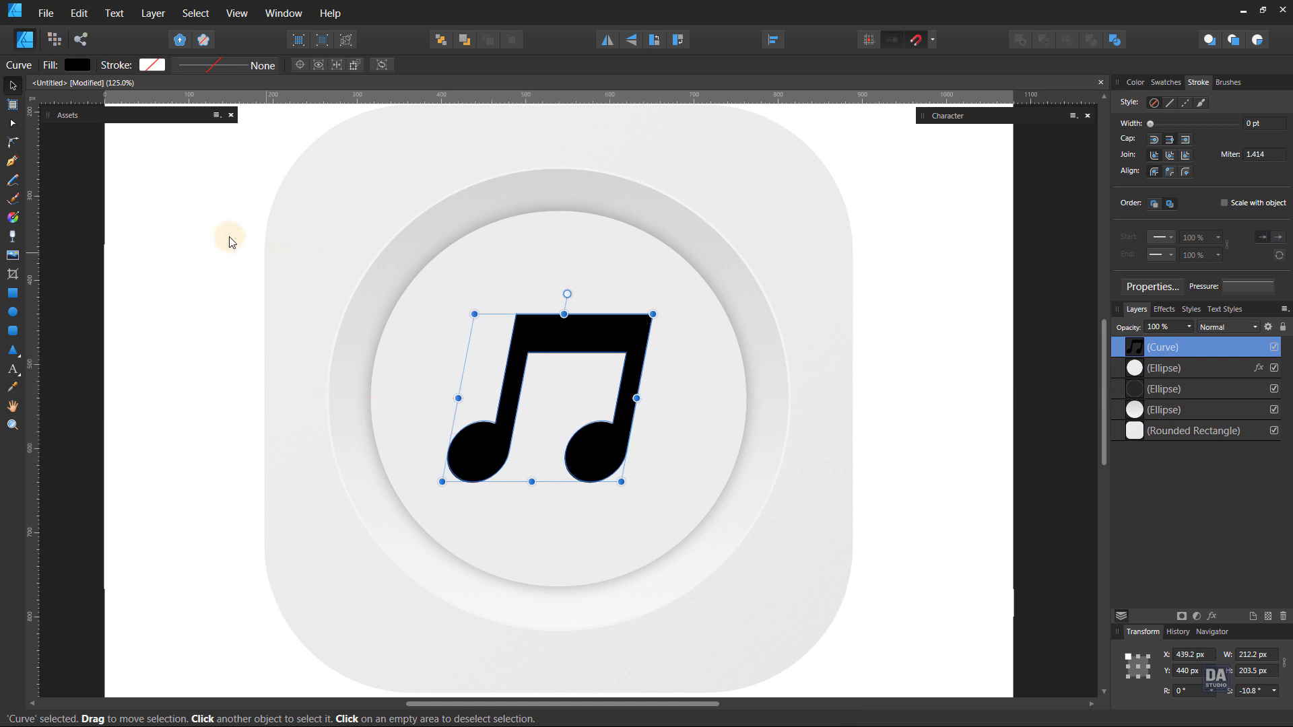
Round the outer and inner corners of the music note's top beam with the Corner tool
click(10, 143)
click(526, 319)
drag(495, 300, 525, 323)
click(972, 363)
key(v)
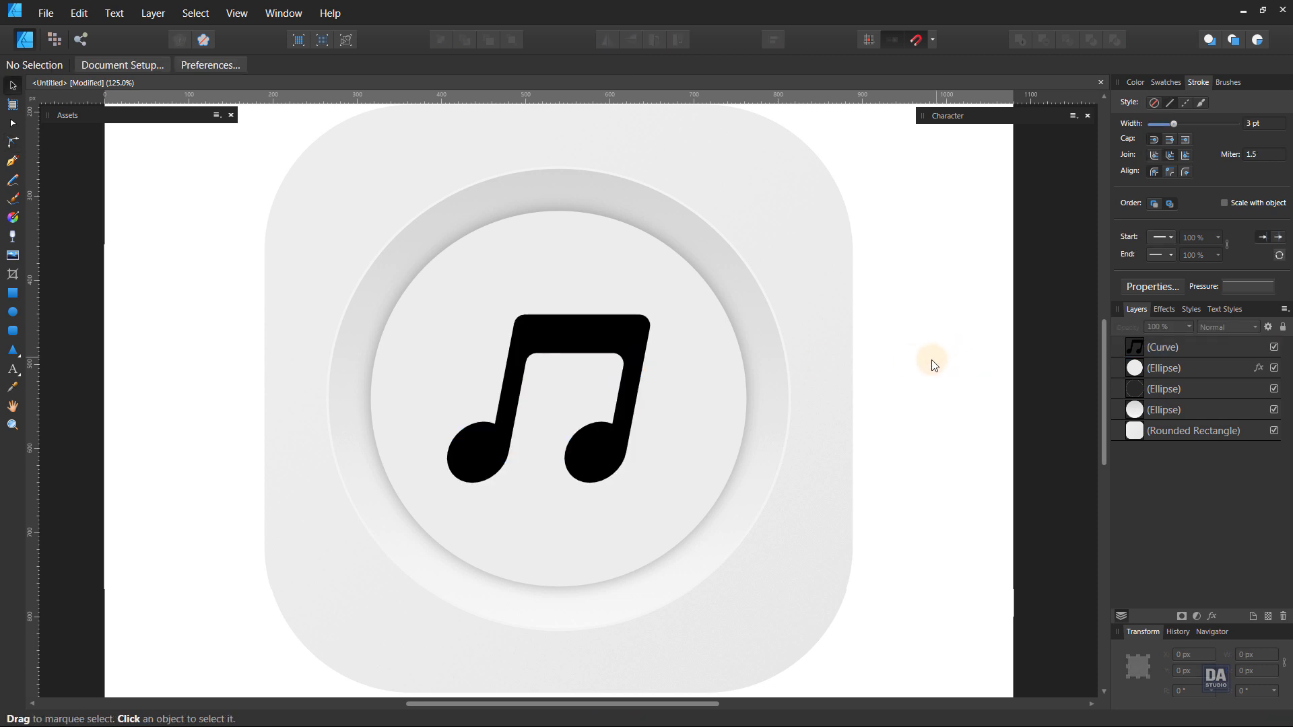
Fill the music note with the purple, pink and orange swatch from the Fancy Gradient palette
drag(901, 374, 702, 306)
drag(822, 378, 810, 383)
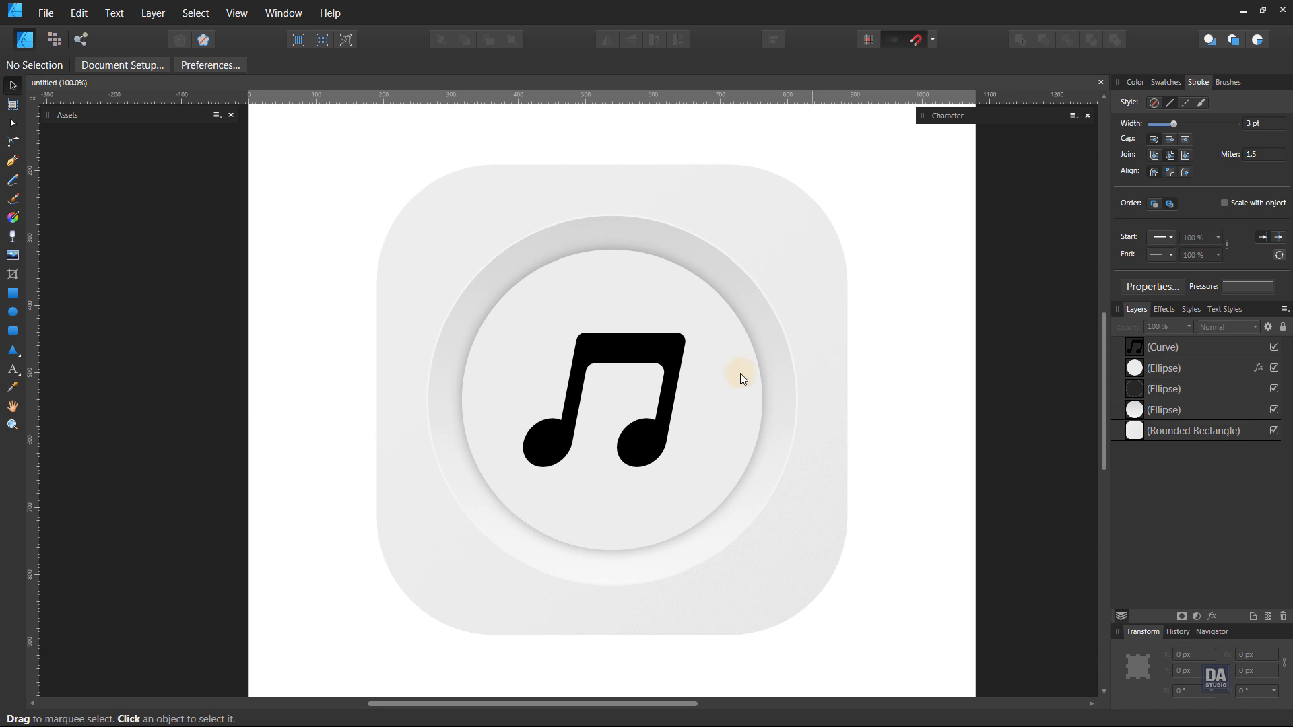
click(663, 369)
click(1165, 82)
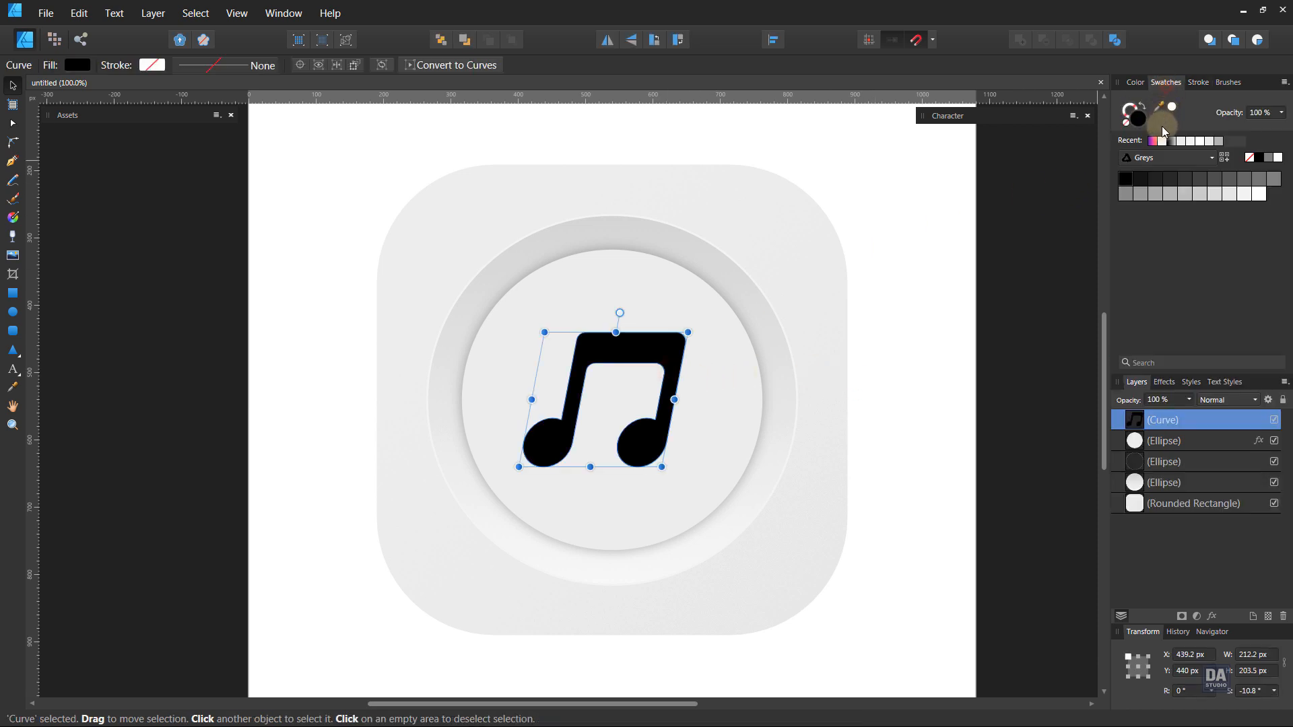
click(1159, 158)
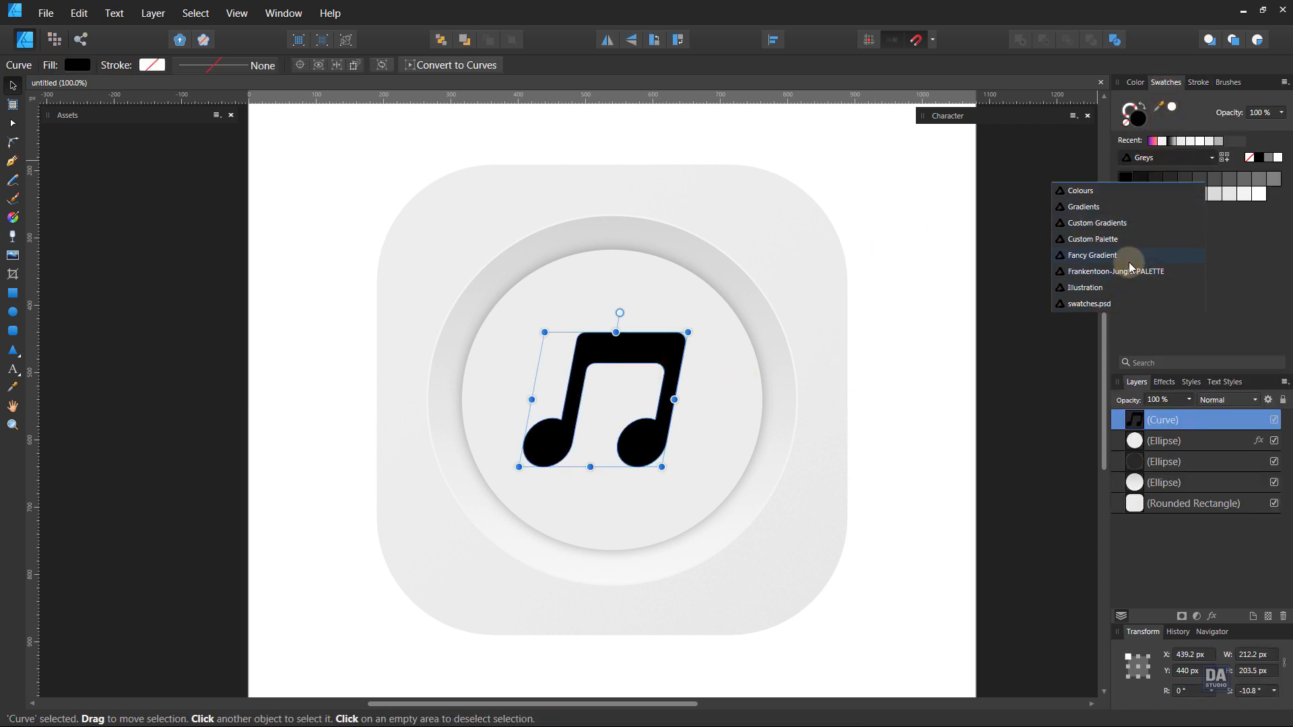
click(1126, 255)
click(1131, 200)
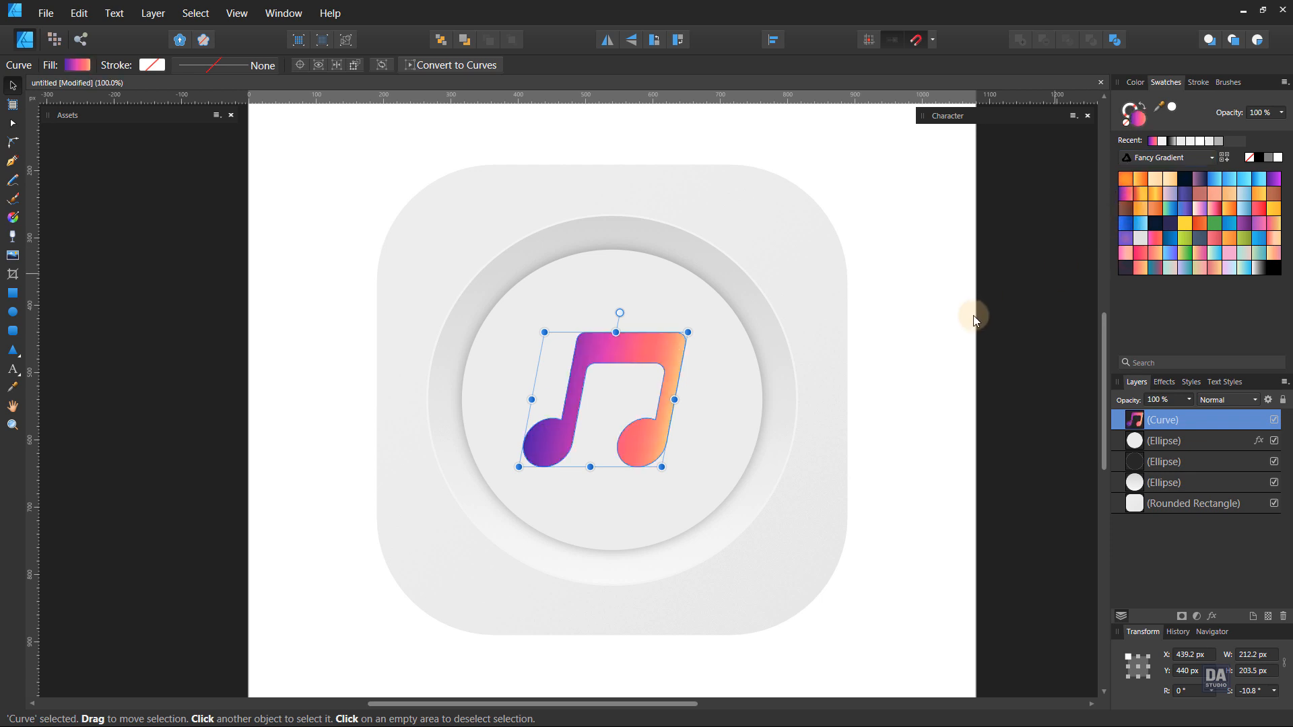
Run the note's linear gradient diagonally from the beam's upper-left corner to the lower-right notehead and adjust its colour stops
click(79, 66)
click(13, 216)
drag(600, 388, 653, 463)
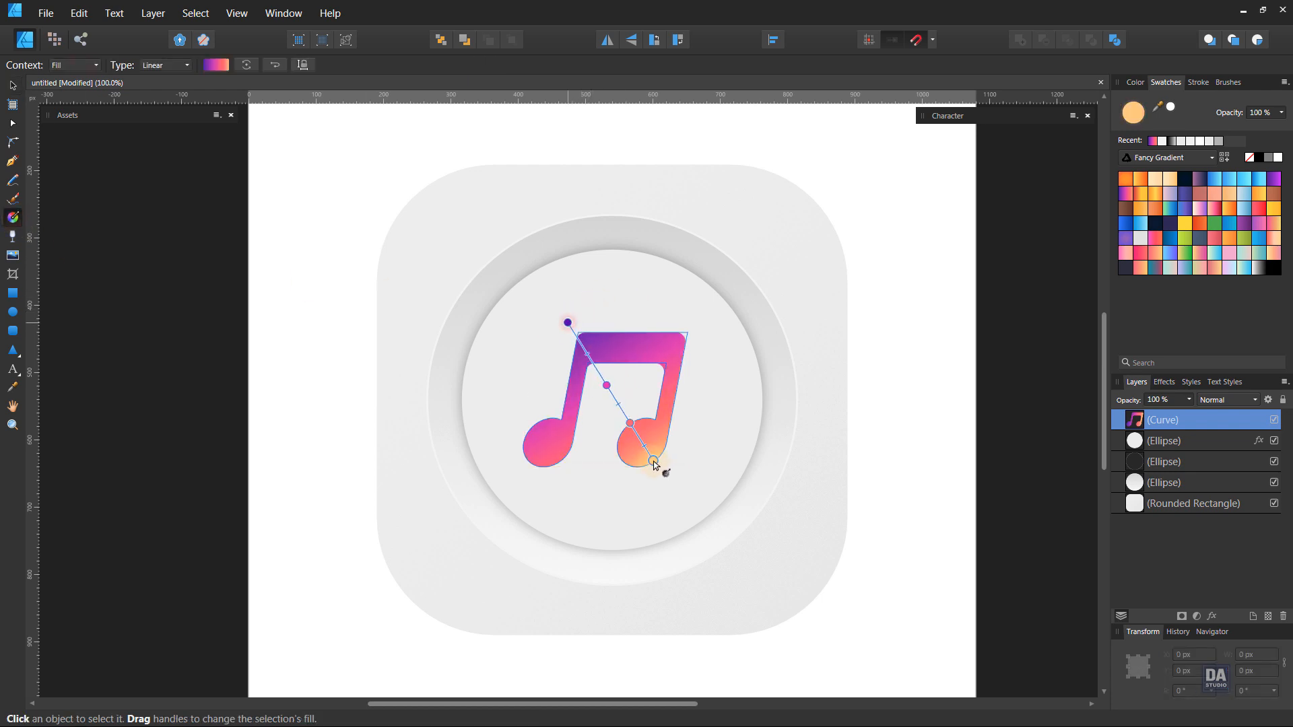
click(626, 417)
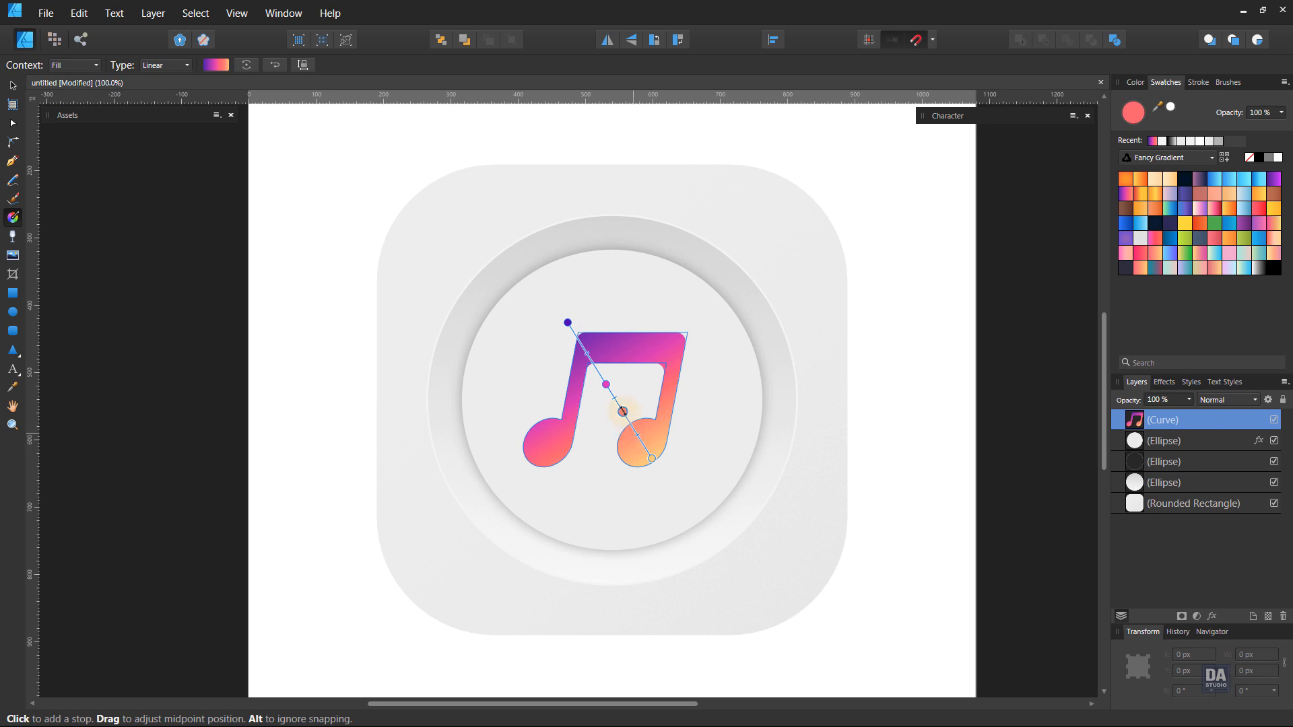
drag(567, 323, 573, 332)
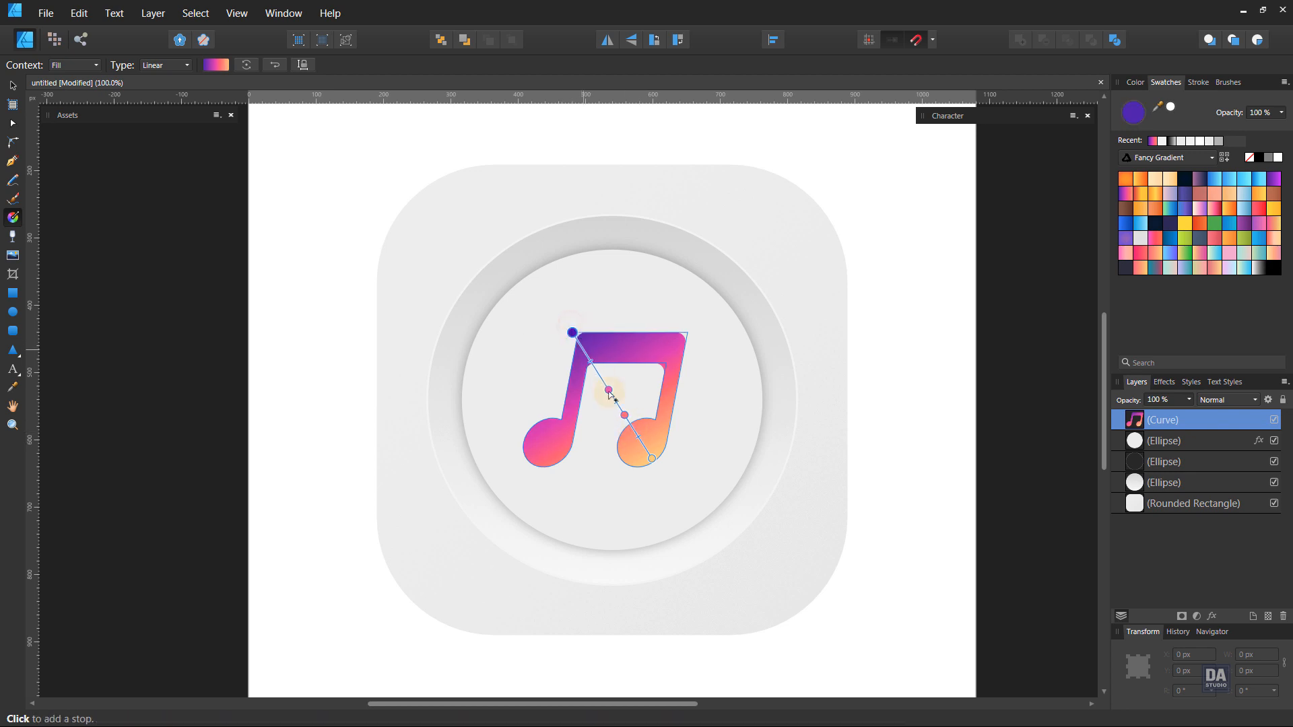
click(625, 415)
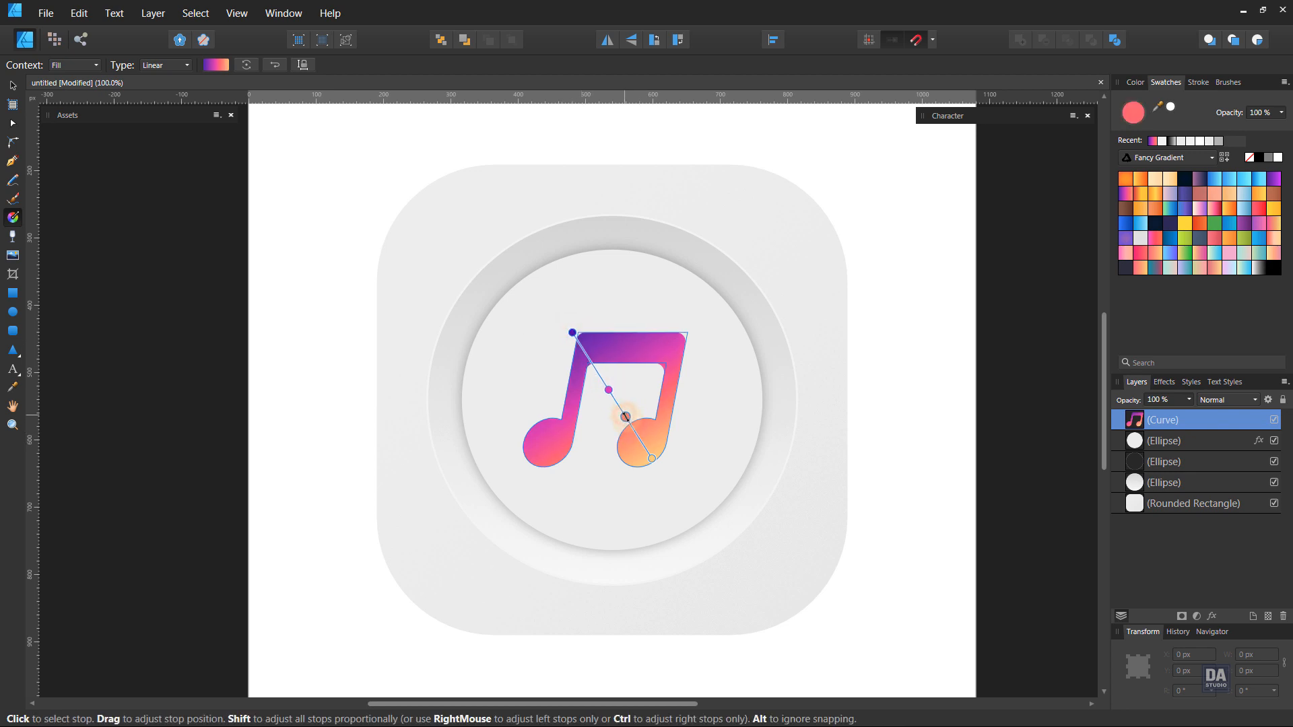
click(962, 461)
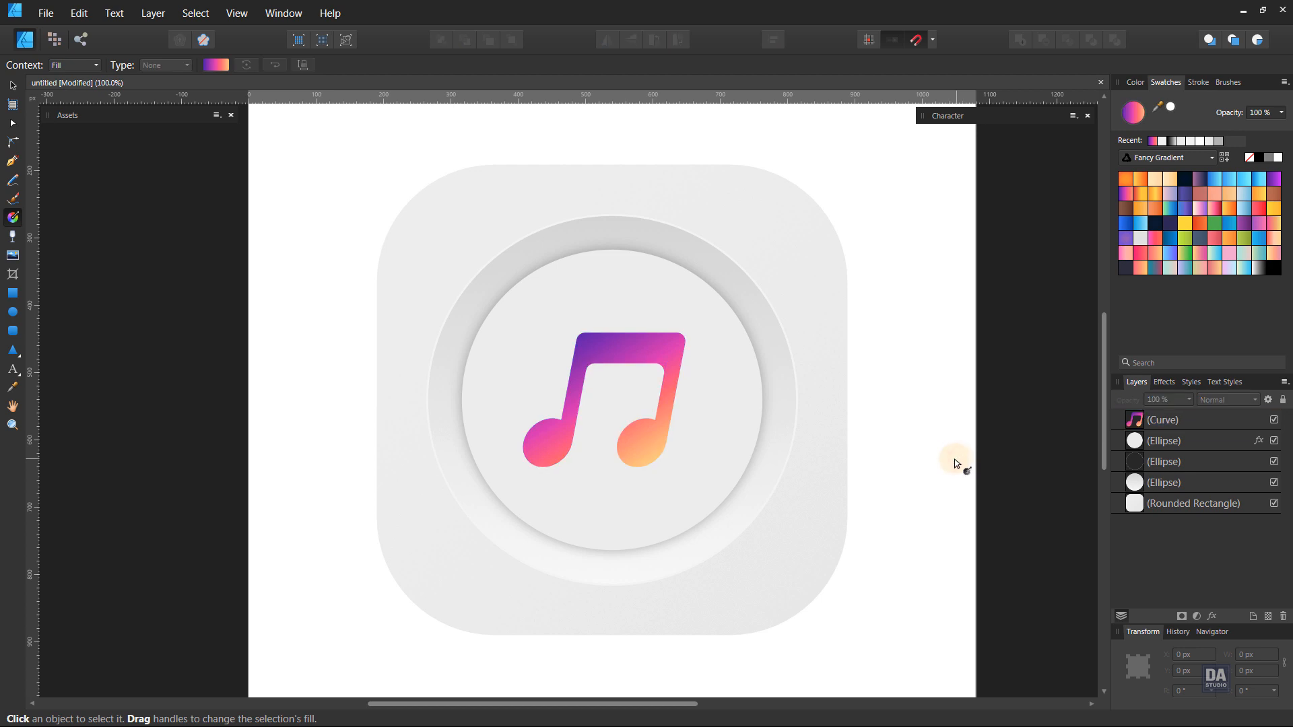
Add a soft Inner Shadow effect to the music note, adjusting its radius
key(v)
click(1136, 424)
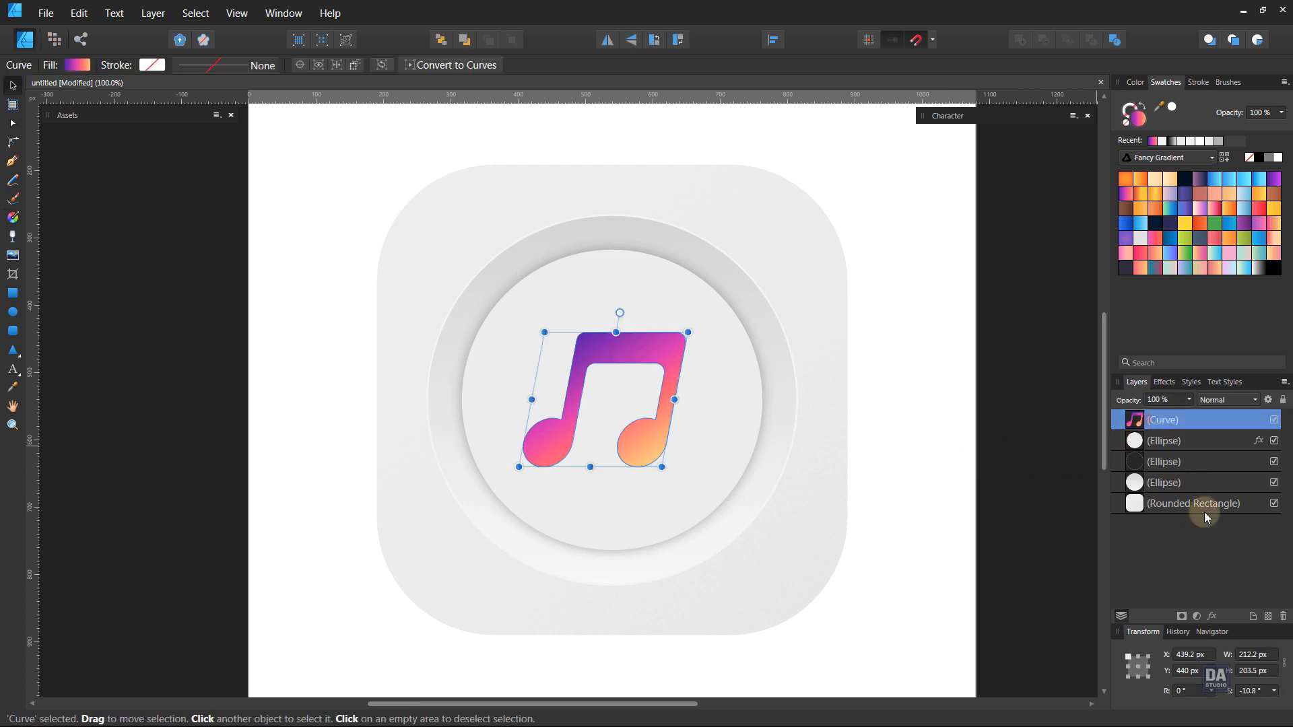
click(1210, 617)
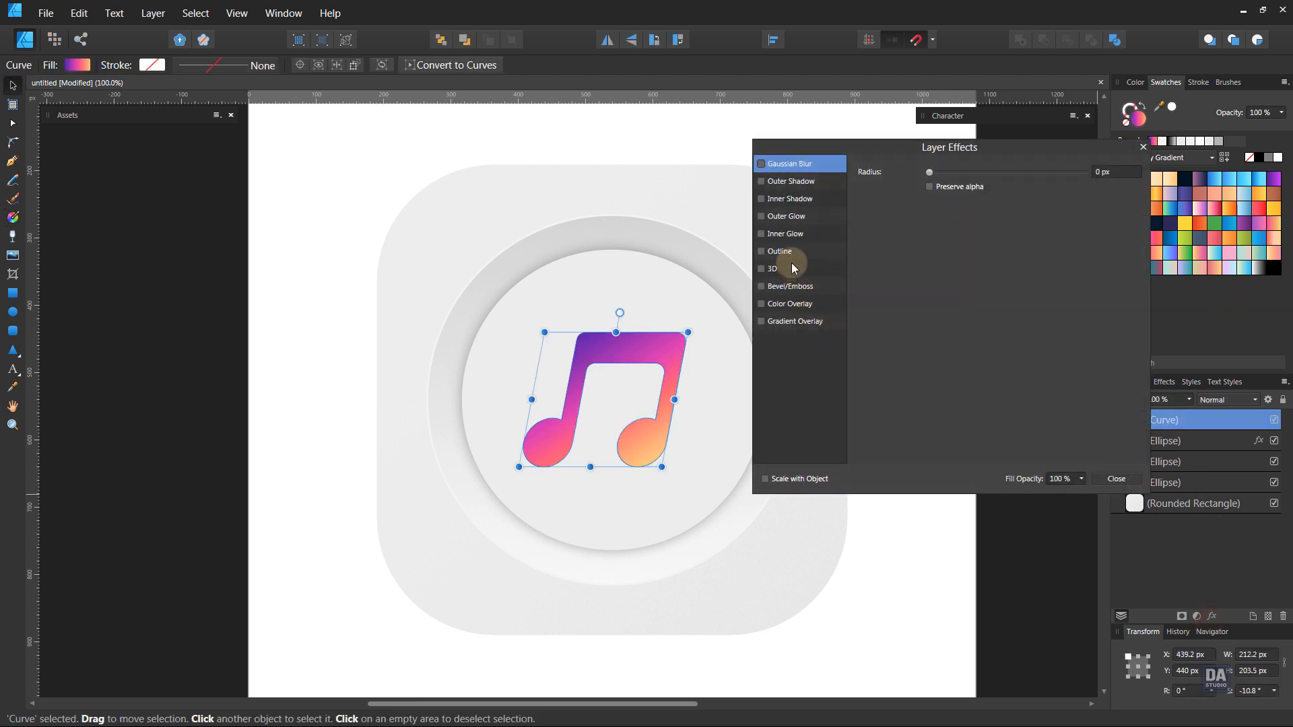
click(804, 199)
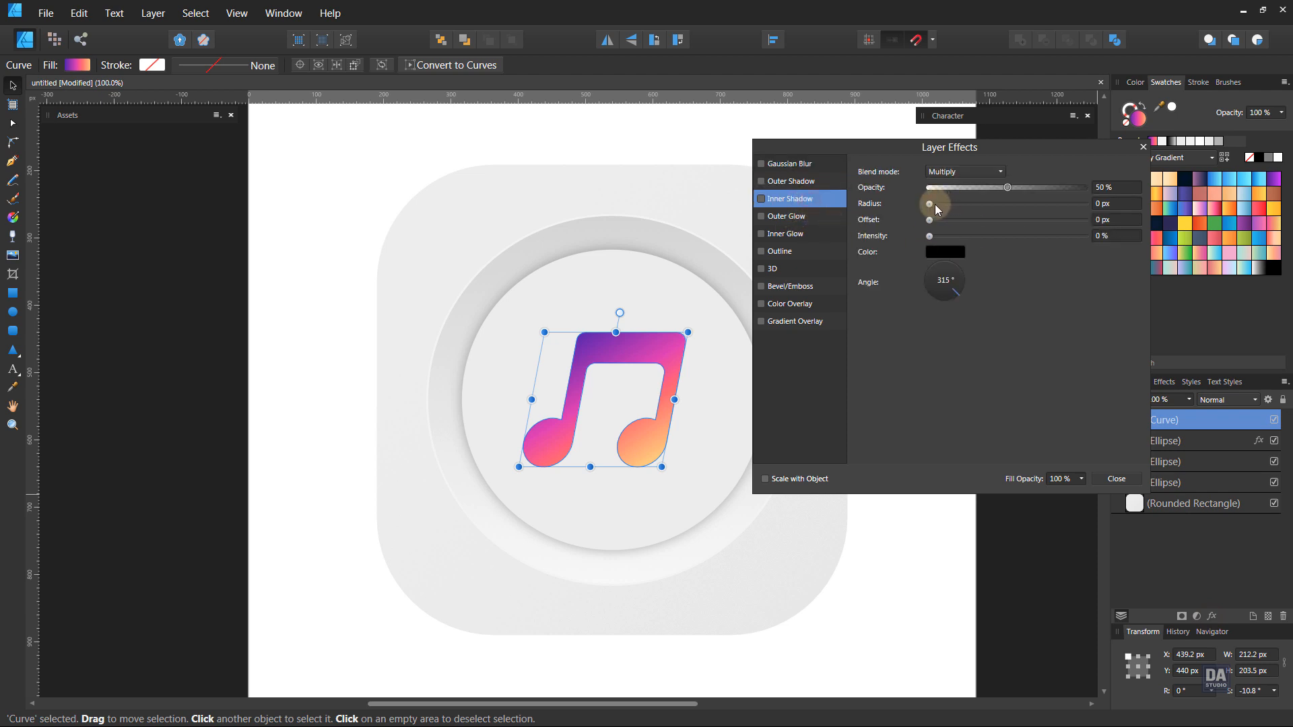
drag(934, 204, 979, 190)
click(1090, 484)
click(912, 471)
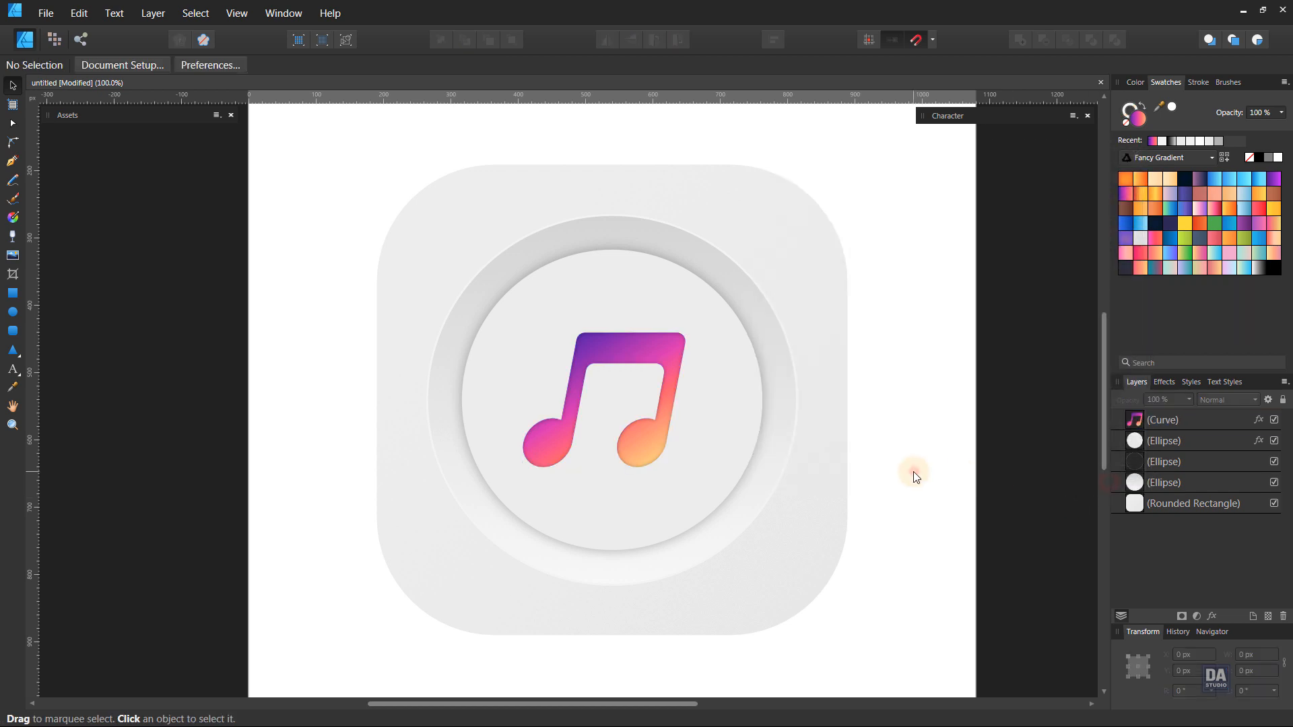
Draw a 1080 × 1080 px grey rectangle that covers the whole page
key(z)
drag(703, 392, 620, 348)
drag(515, 313, 488, 305)
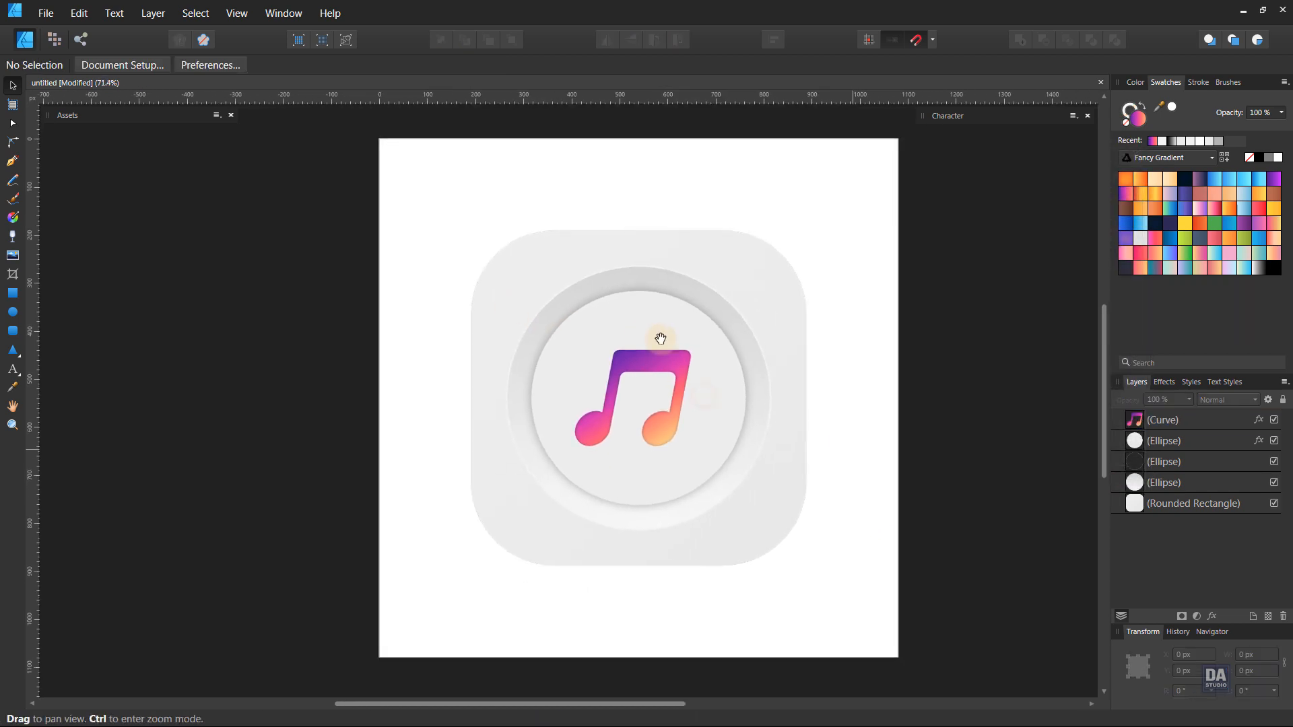
drag(670, 342, 643, 342)
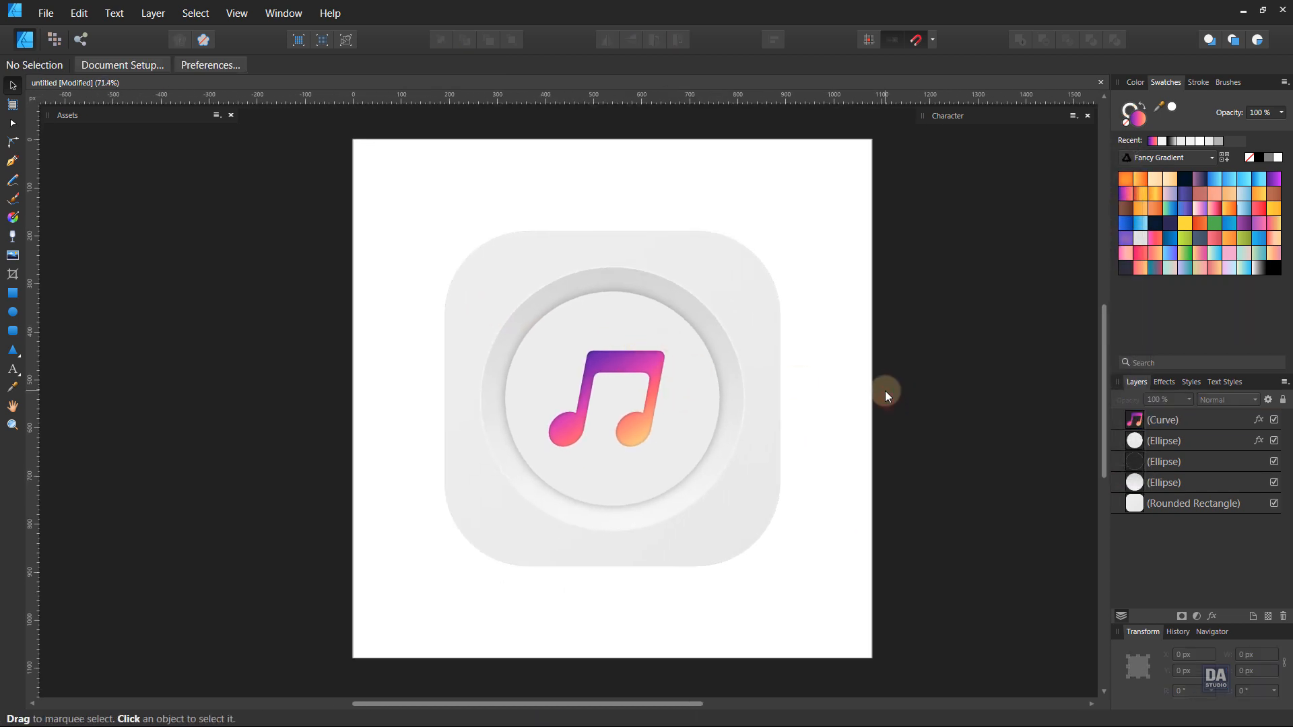
click(12, 293)
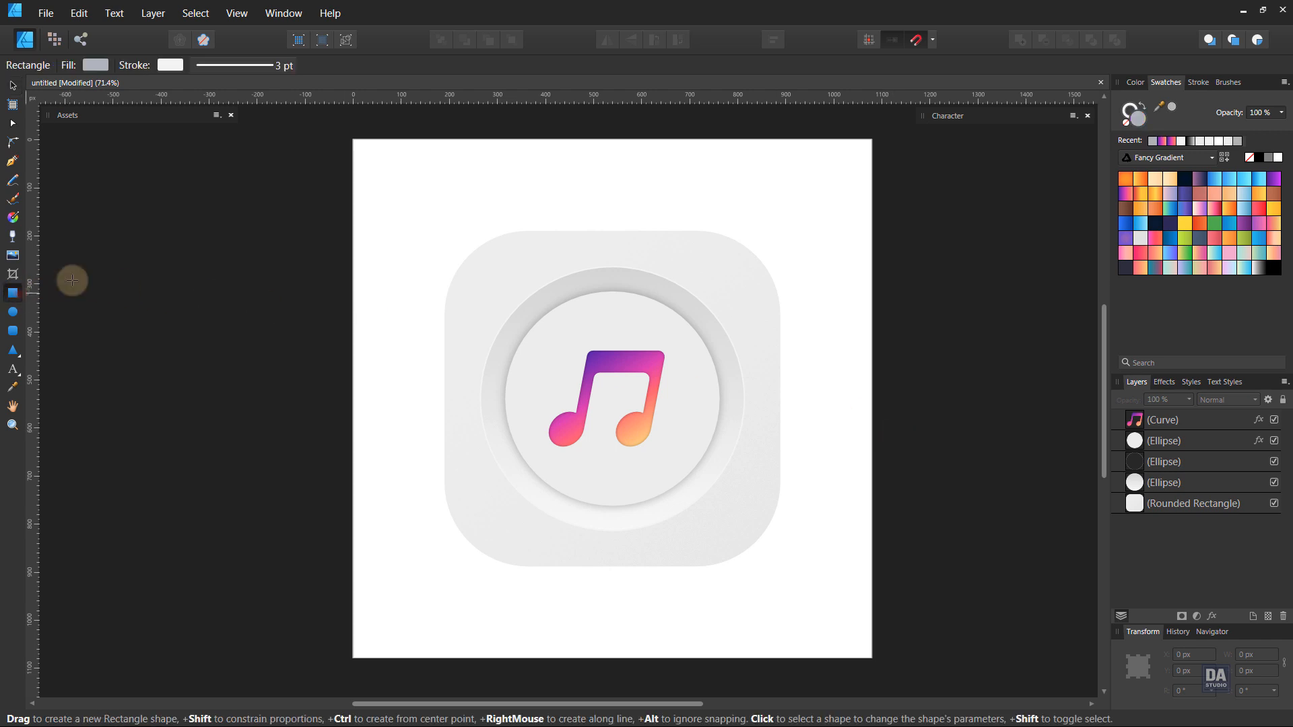
drag(353, 139, 873, 658)
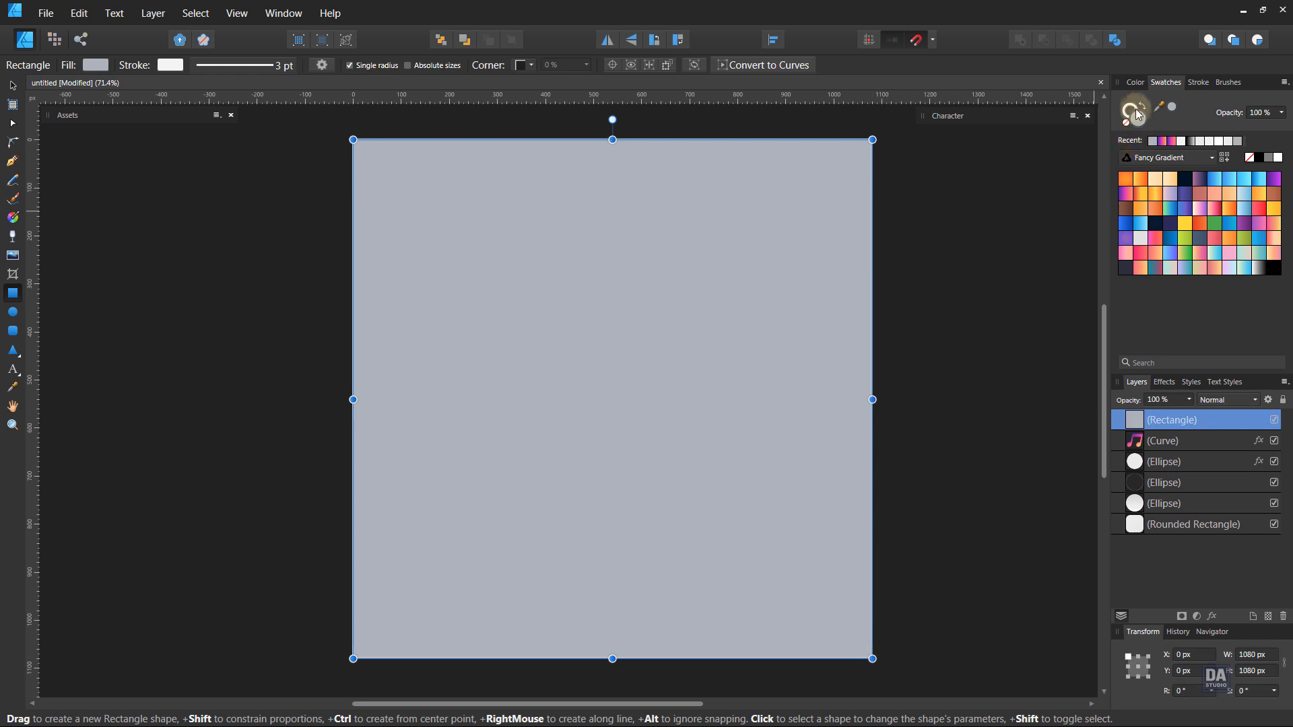
Remove the page-sized rectangle's stroke and move it below all other layers as the background
click(1140, 130)
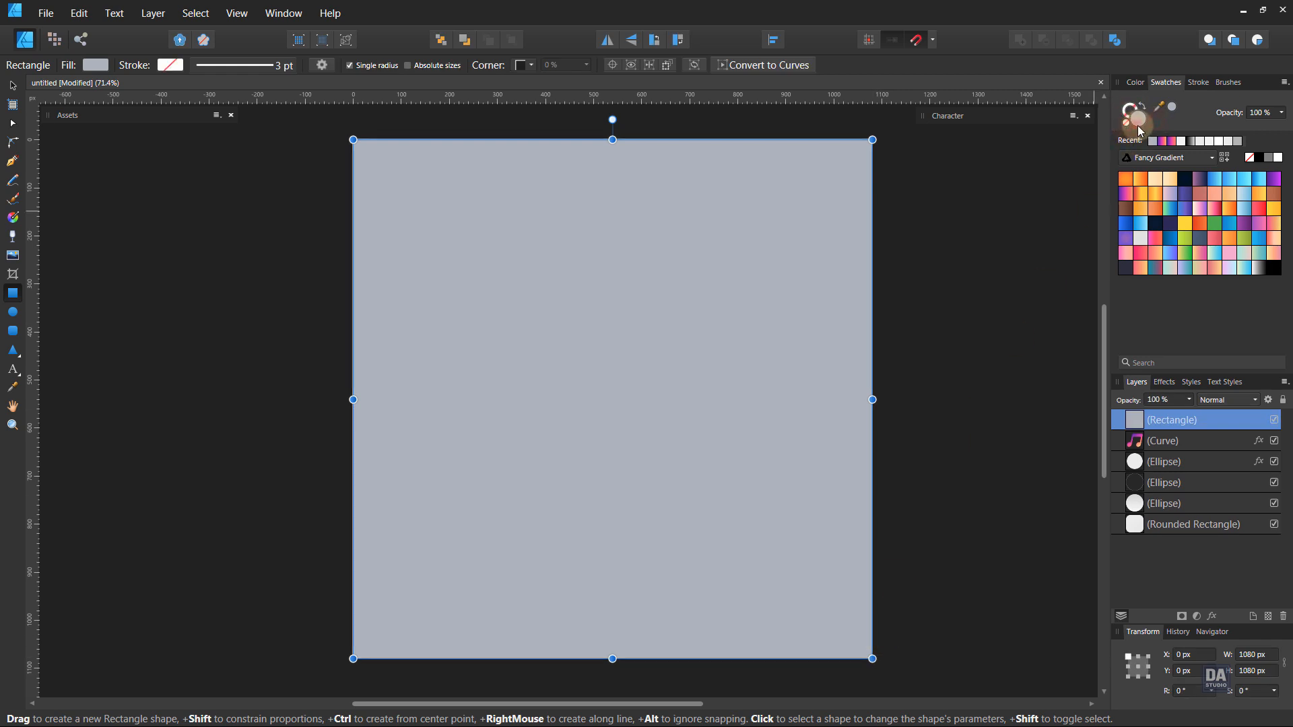
double_click(1138, 125)
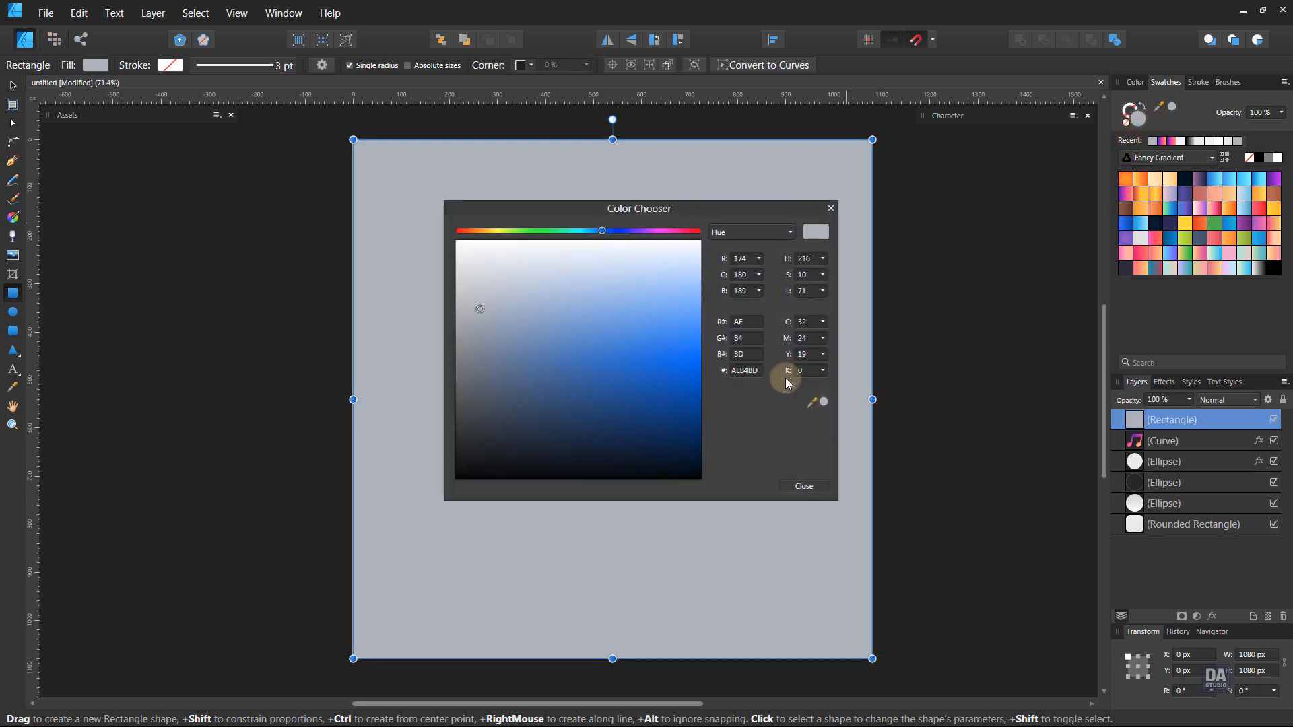
click(823, 490)
drag(1178, 426, 1185, 566)
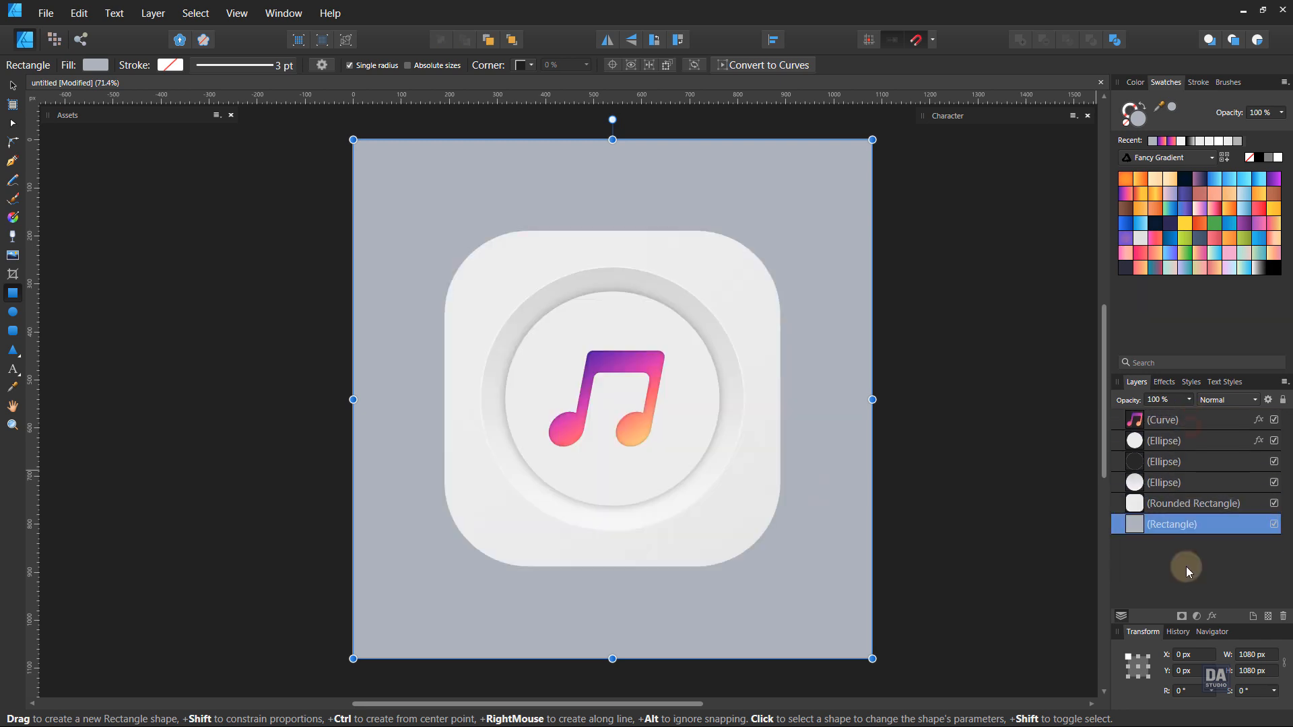
key(v)
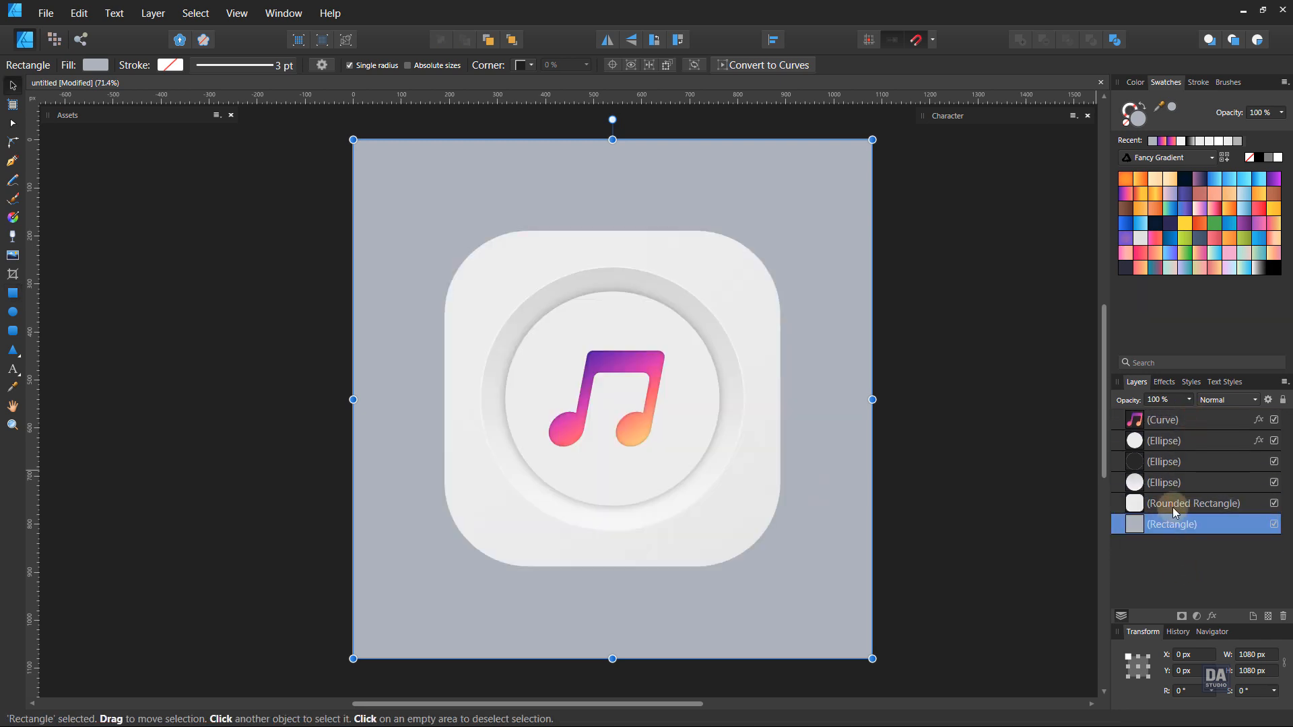
Add an Outer Shadow to the rounded rectangle with a 23 px radius and 27% opacity
click(1173, 505)
click(1211, 616)
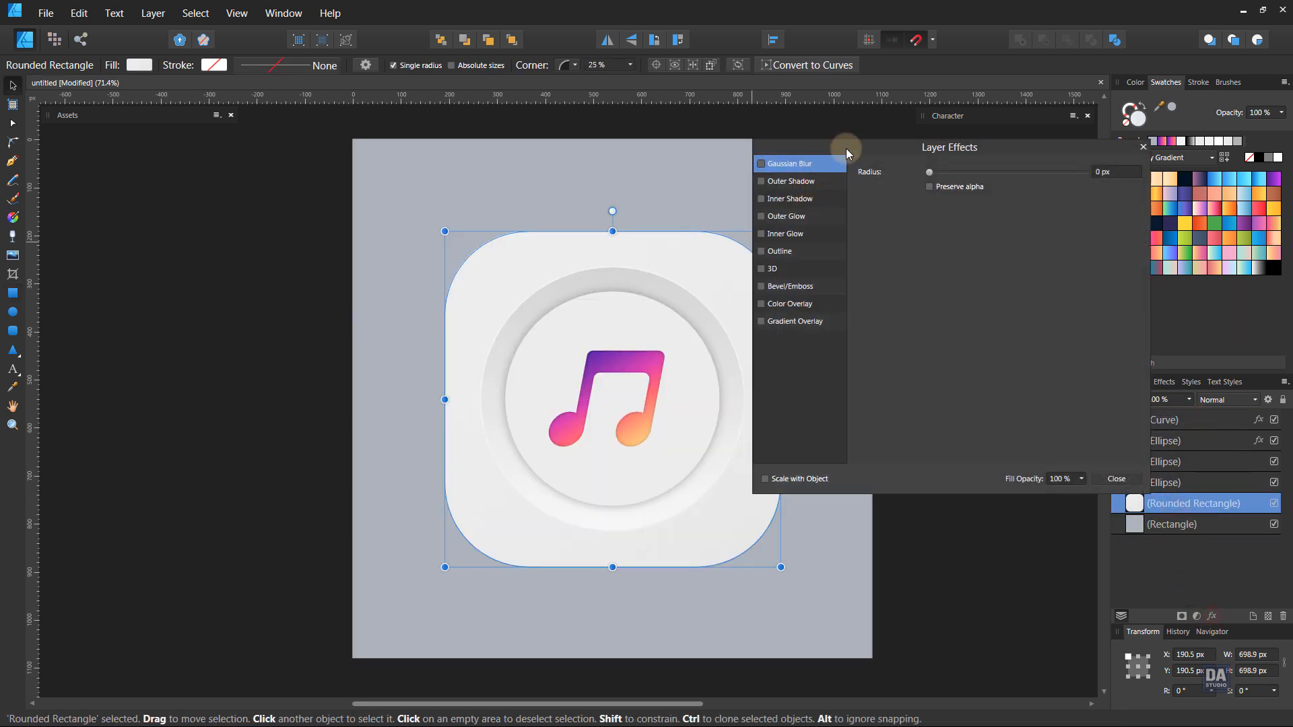
drag(845, 148, 931, 156)
click(922, 189)
drag(1017, 213, 1106, 212)
drag(1094, 196, 1054, 200)
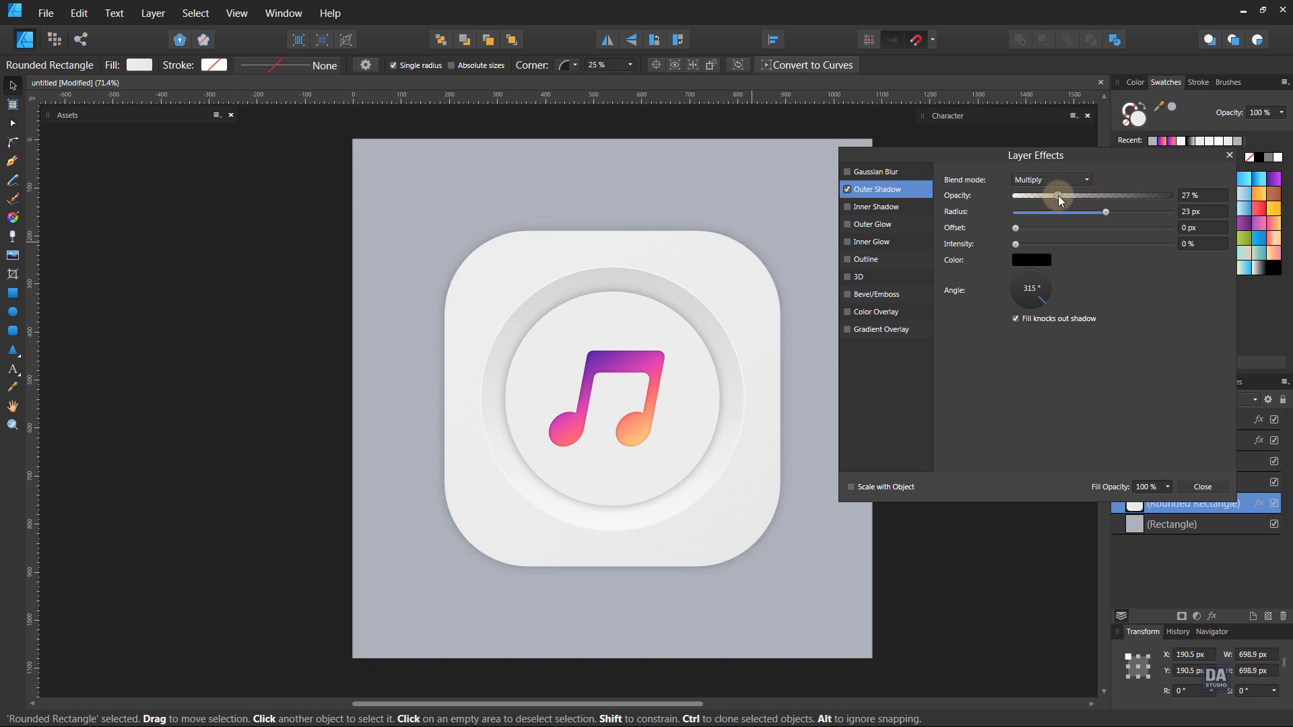
drag(1056, 196, 1057, 195)
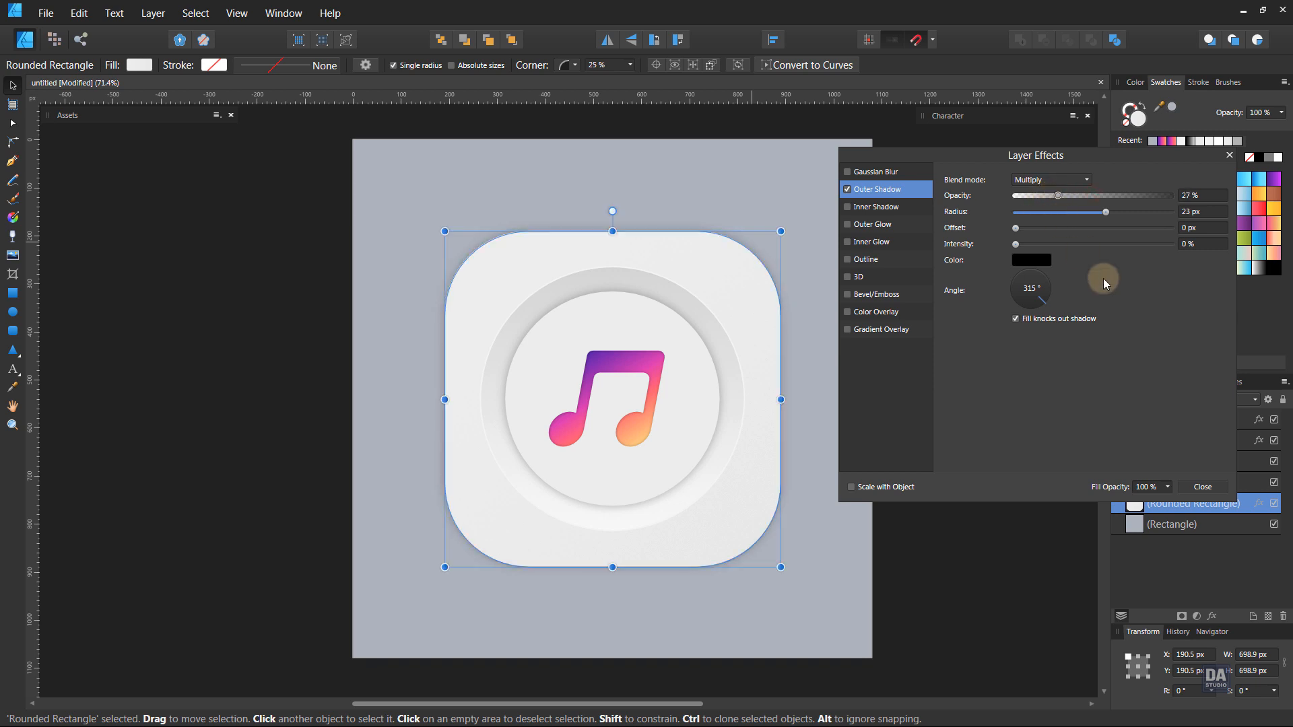
click(1203, 489)
click(1001, 502)
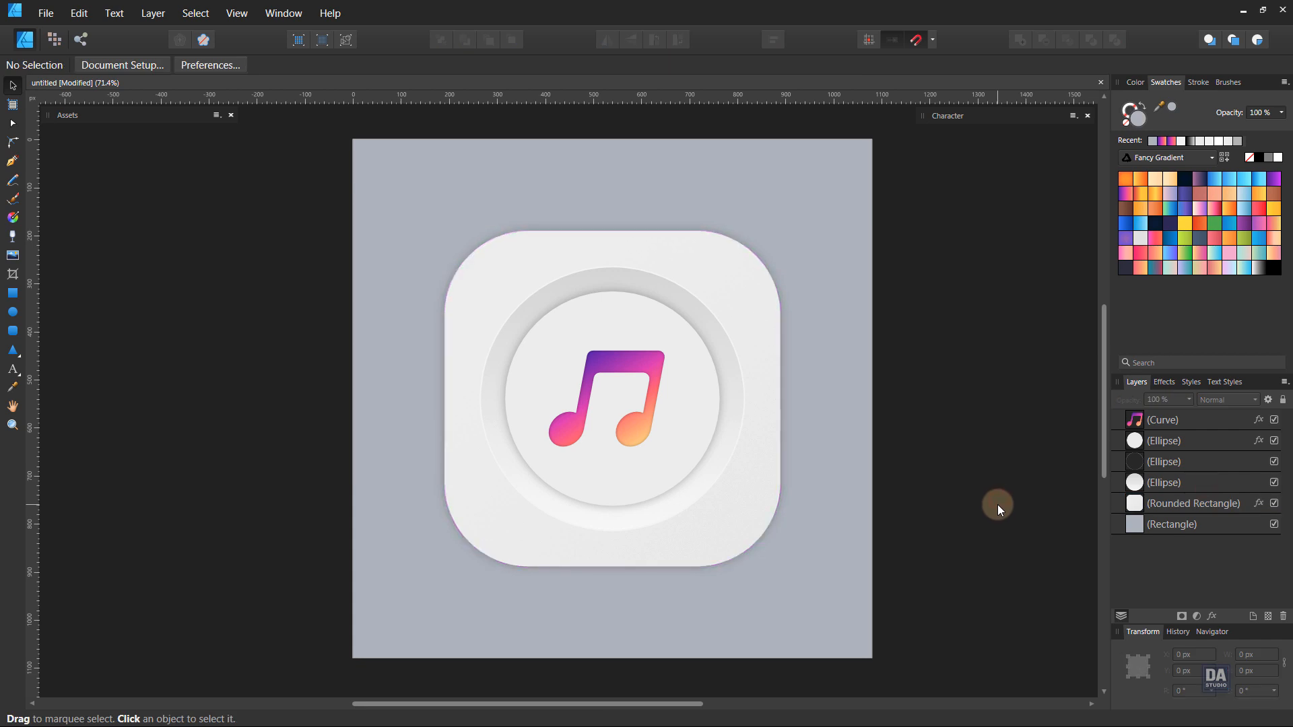
Draw a closed Pen tool polygon from the icon's lower-left corner around the page's lower-right corner to the icon's upper-right corner
click(925, 462)
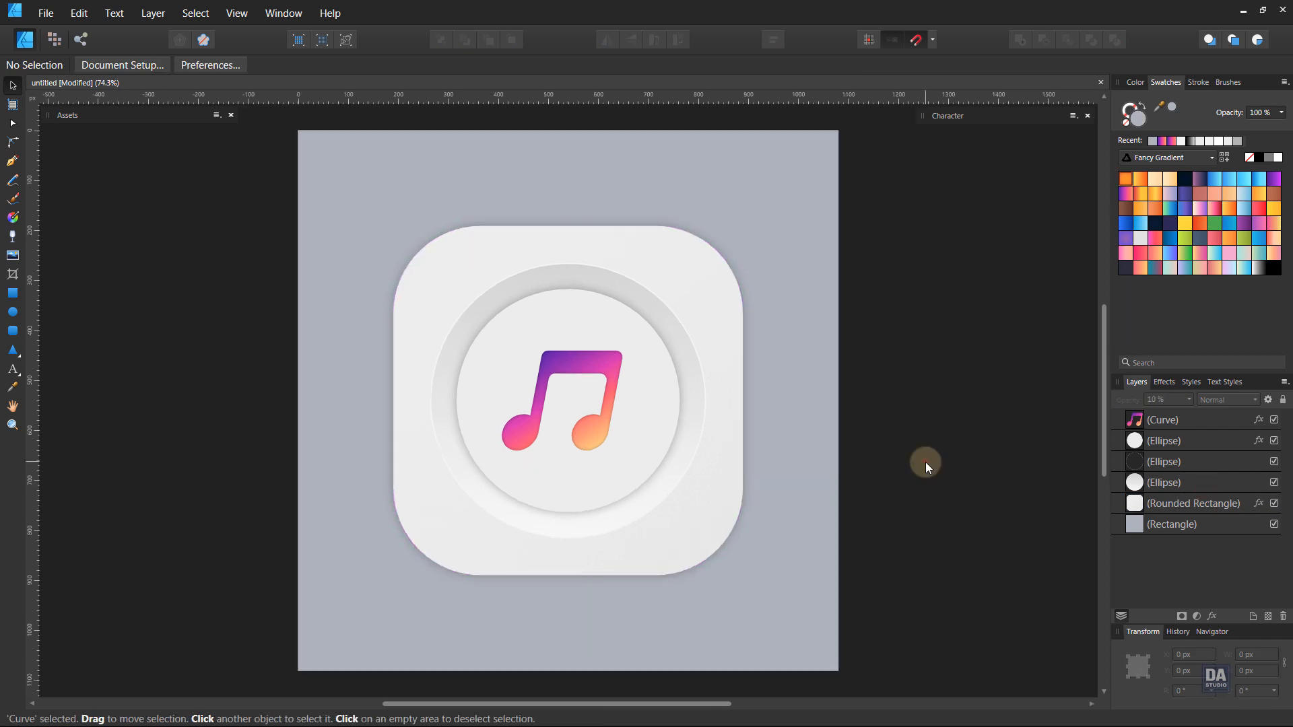
click(12, 160)
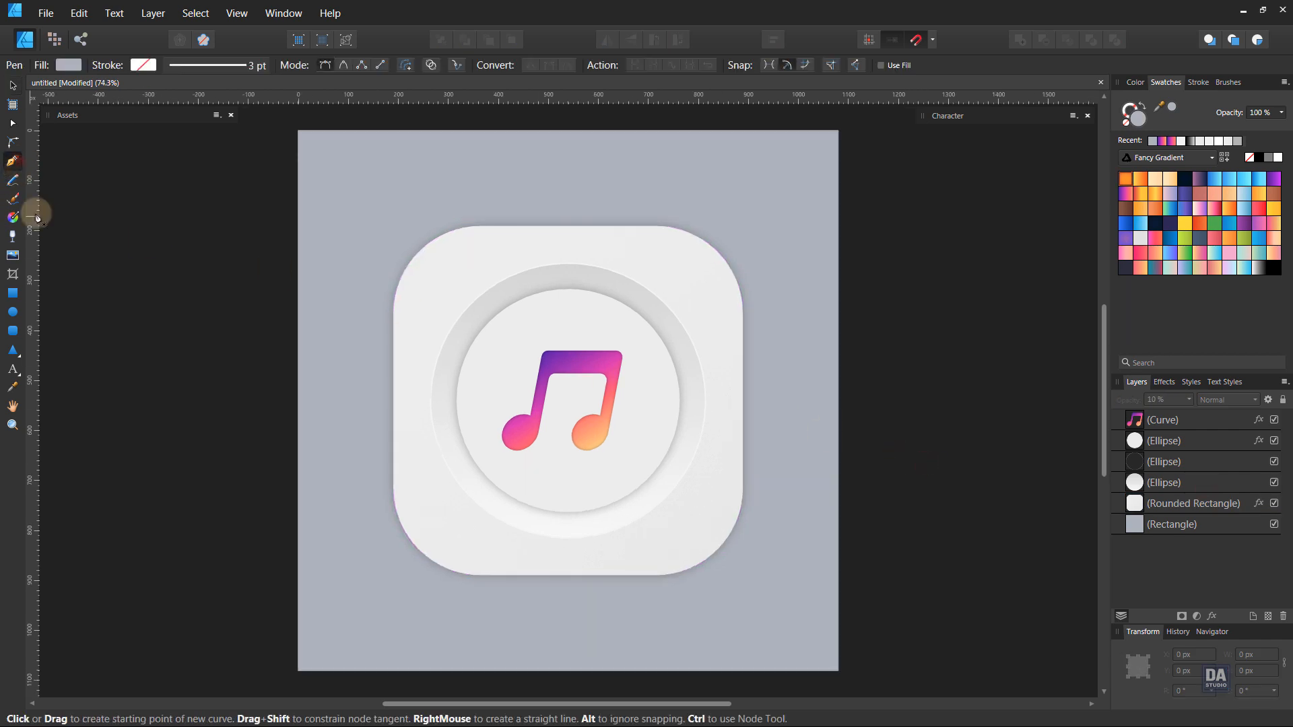
click(419, 547)
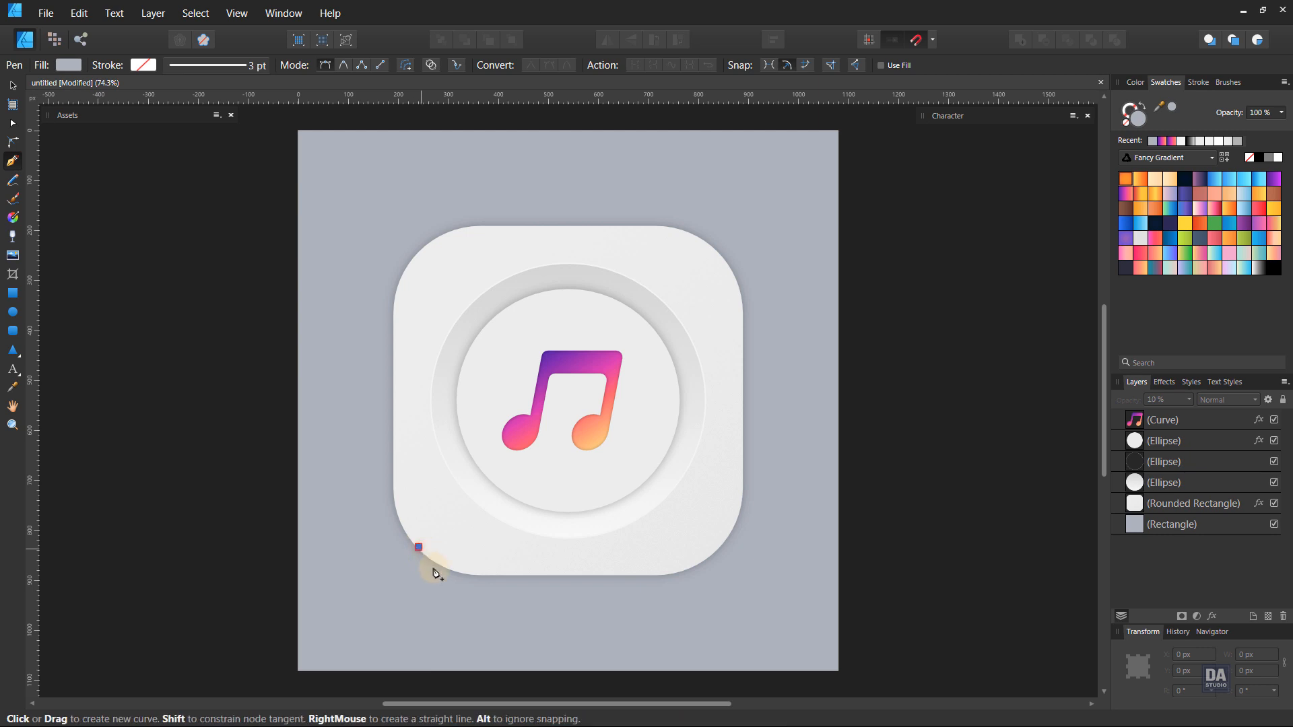
click(542, 670)
click(838, 671)
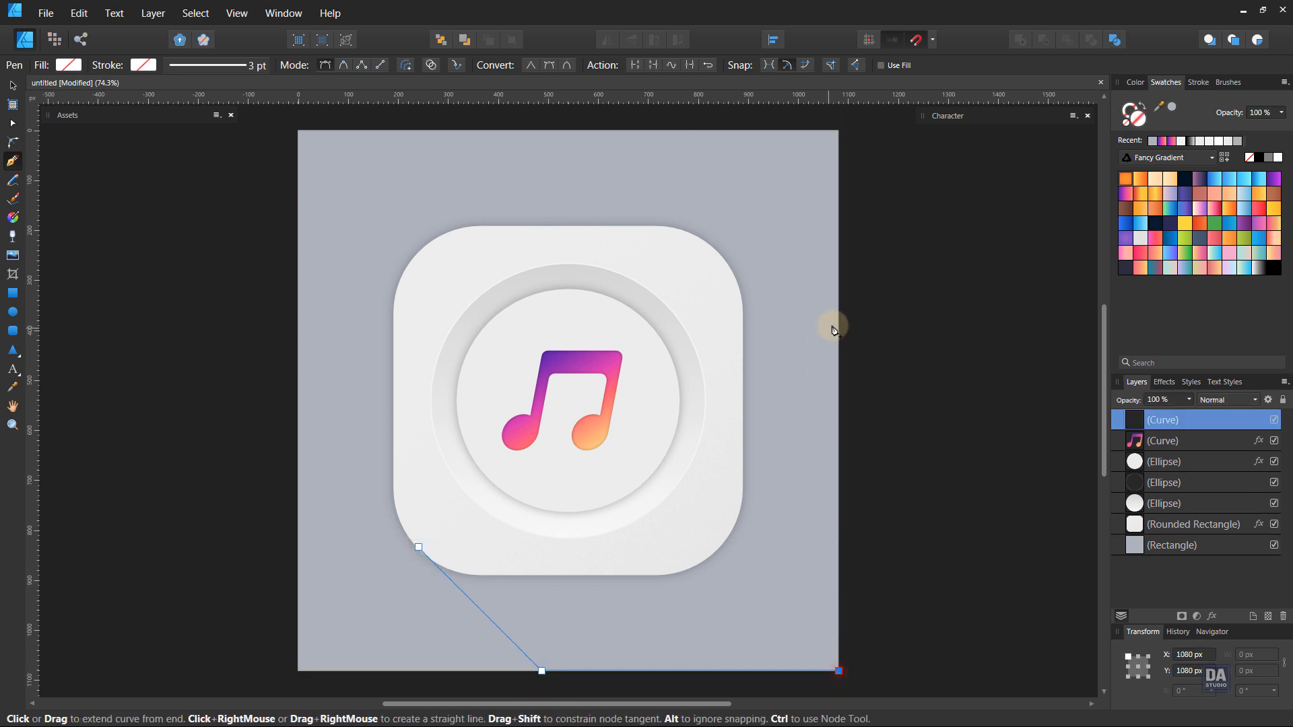
click(838, 350)
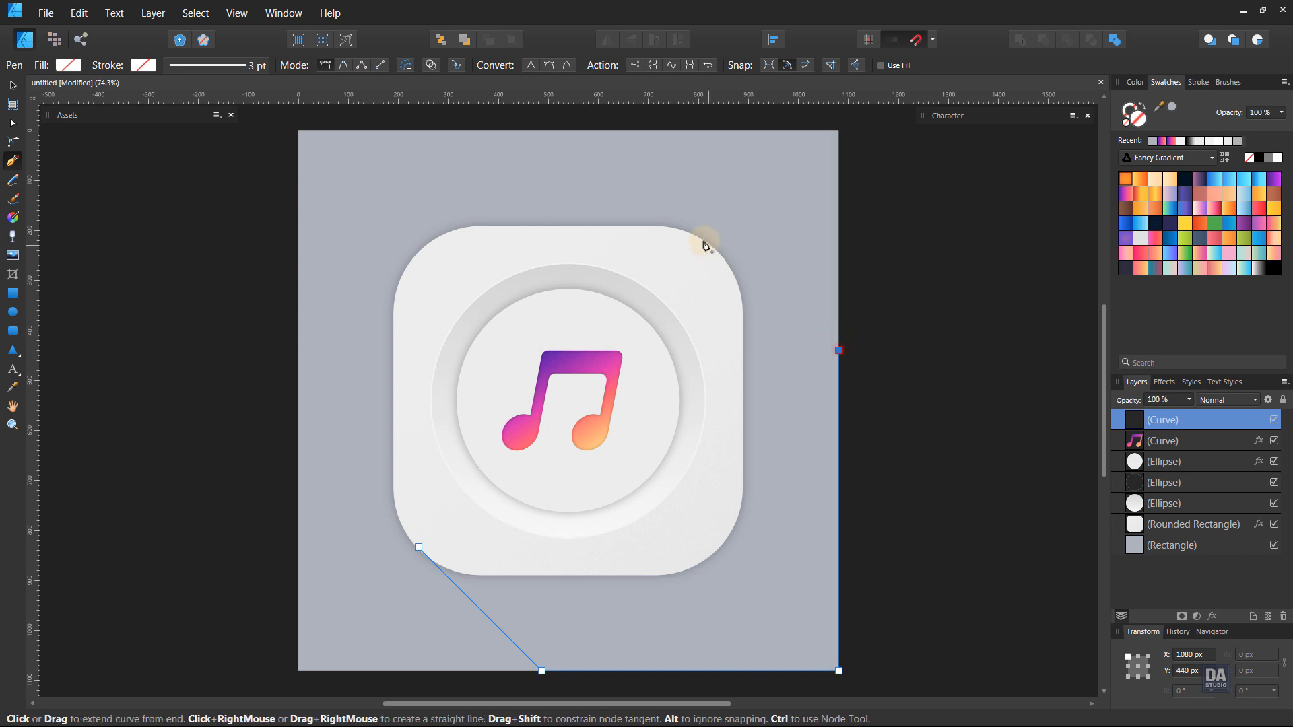
click(717, 249)
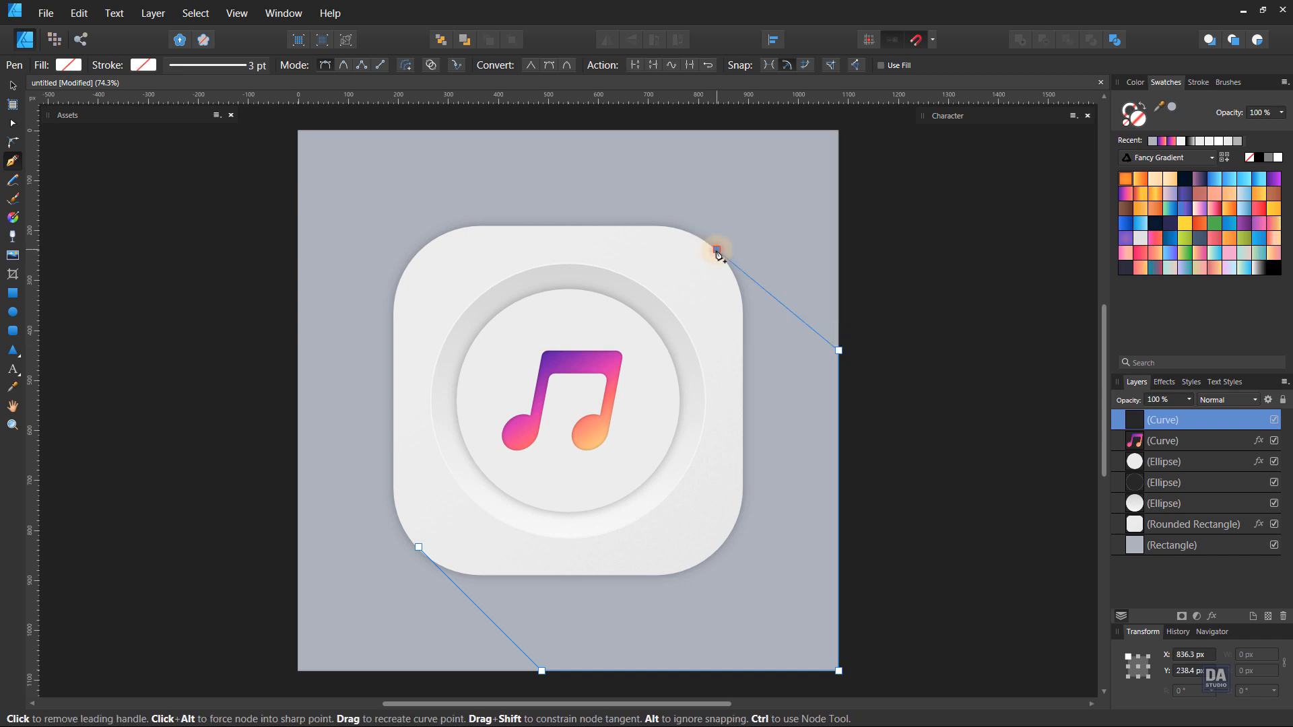
click(417, 548)
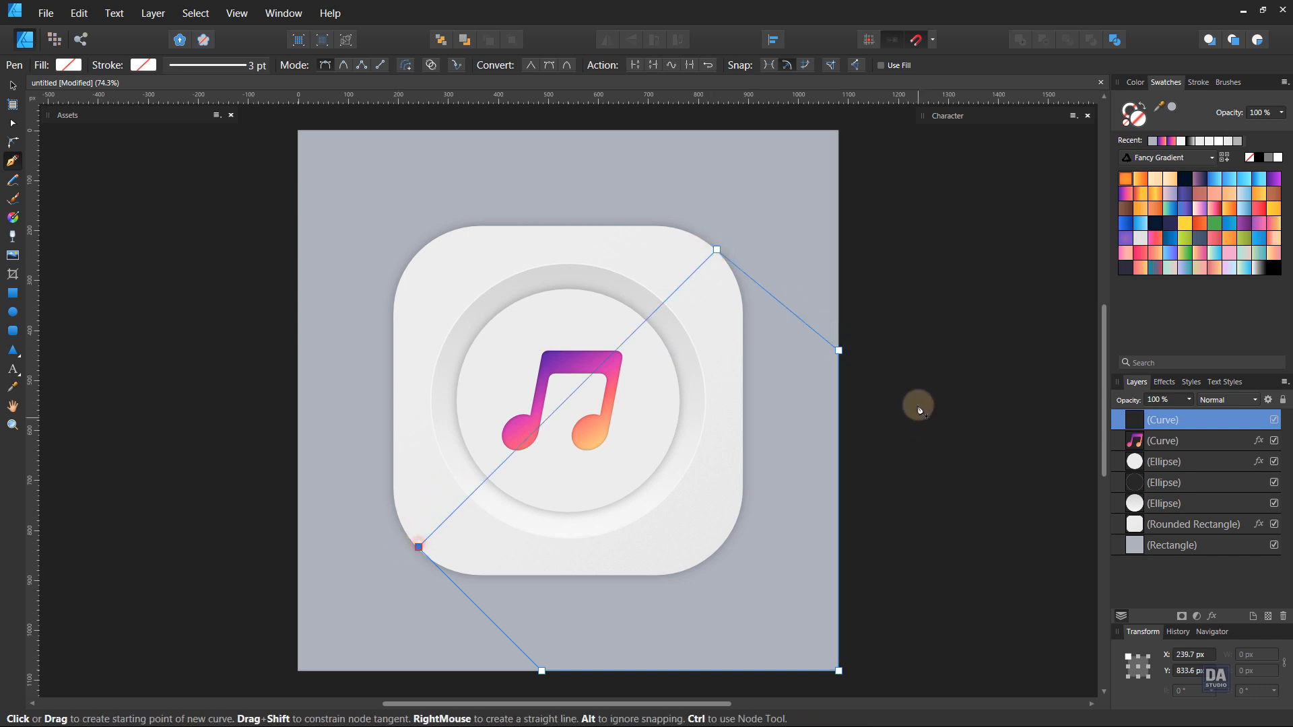
Move the polygon's page-edge node down to about Y 488 px and its node at the icon's lower-left corner to X 243, Y 840.7 px
click(838, 350)
drag(842, 351, 840, 378)
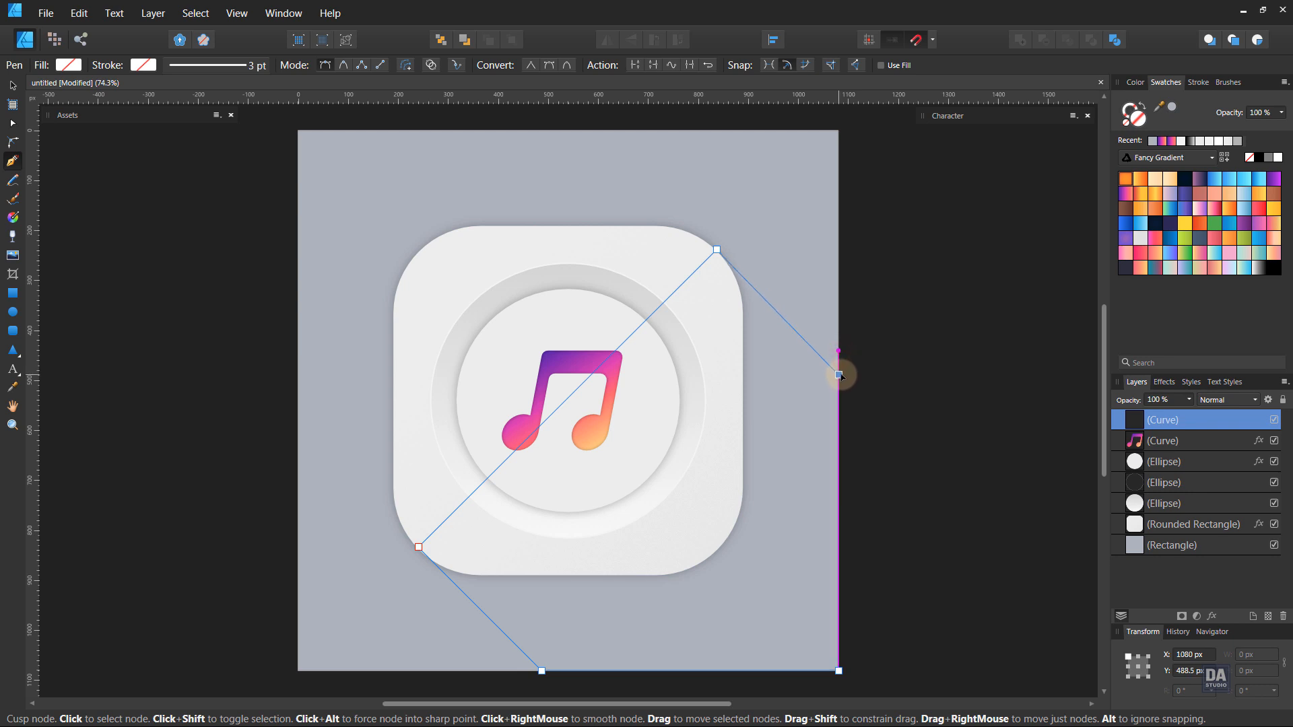
scroll(438, 629, up, 4)
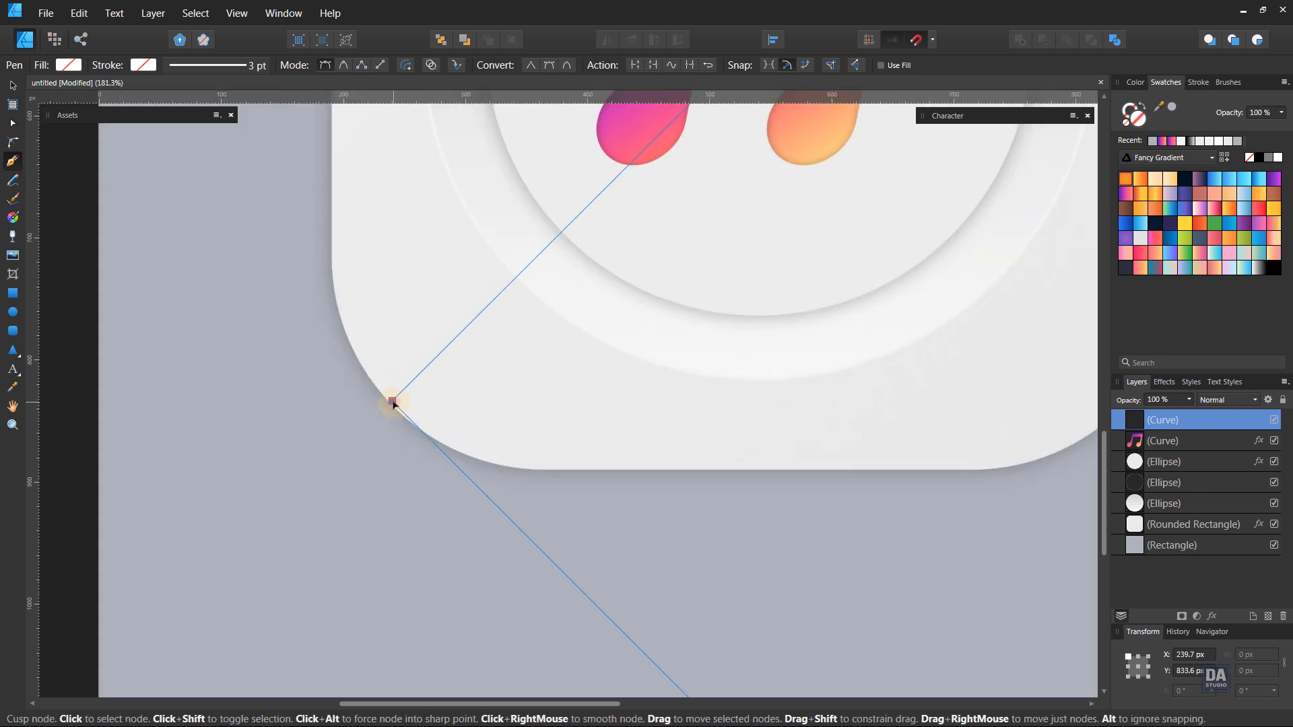
drag(394, 403, 397, 411)
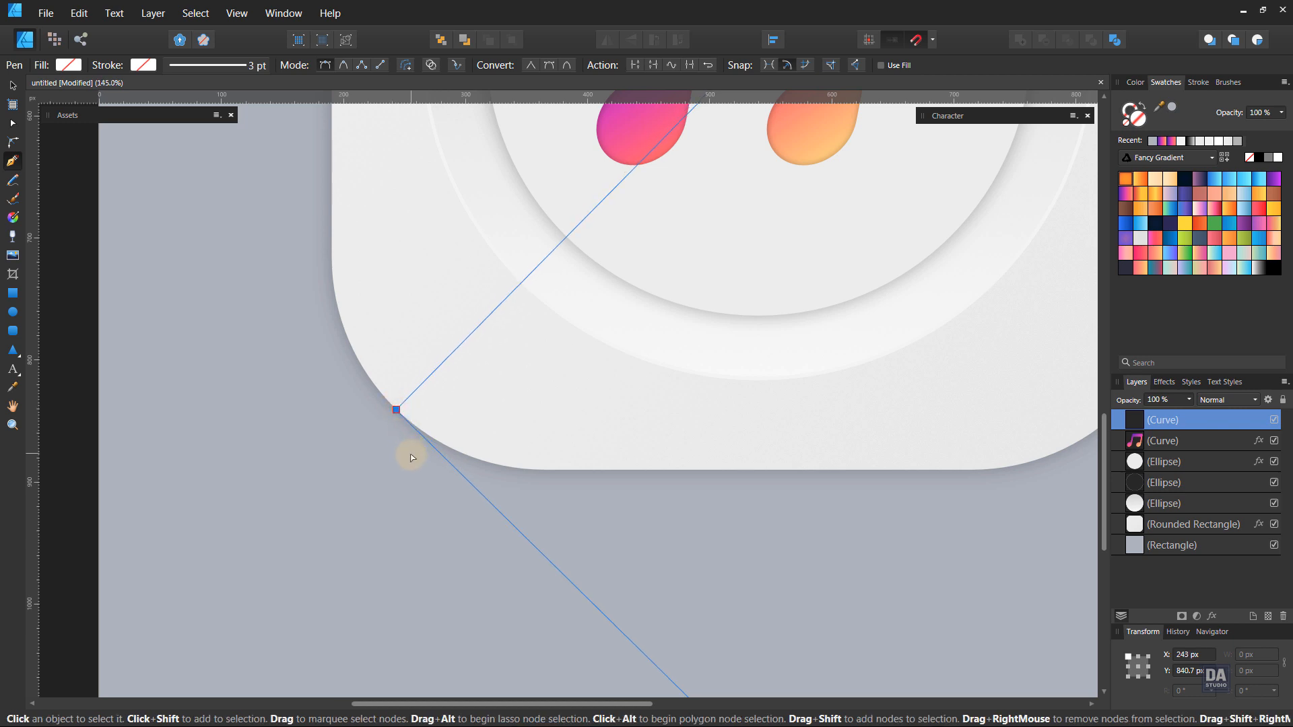
scroll(412, 457, down, 5)
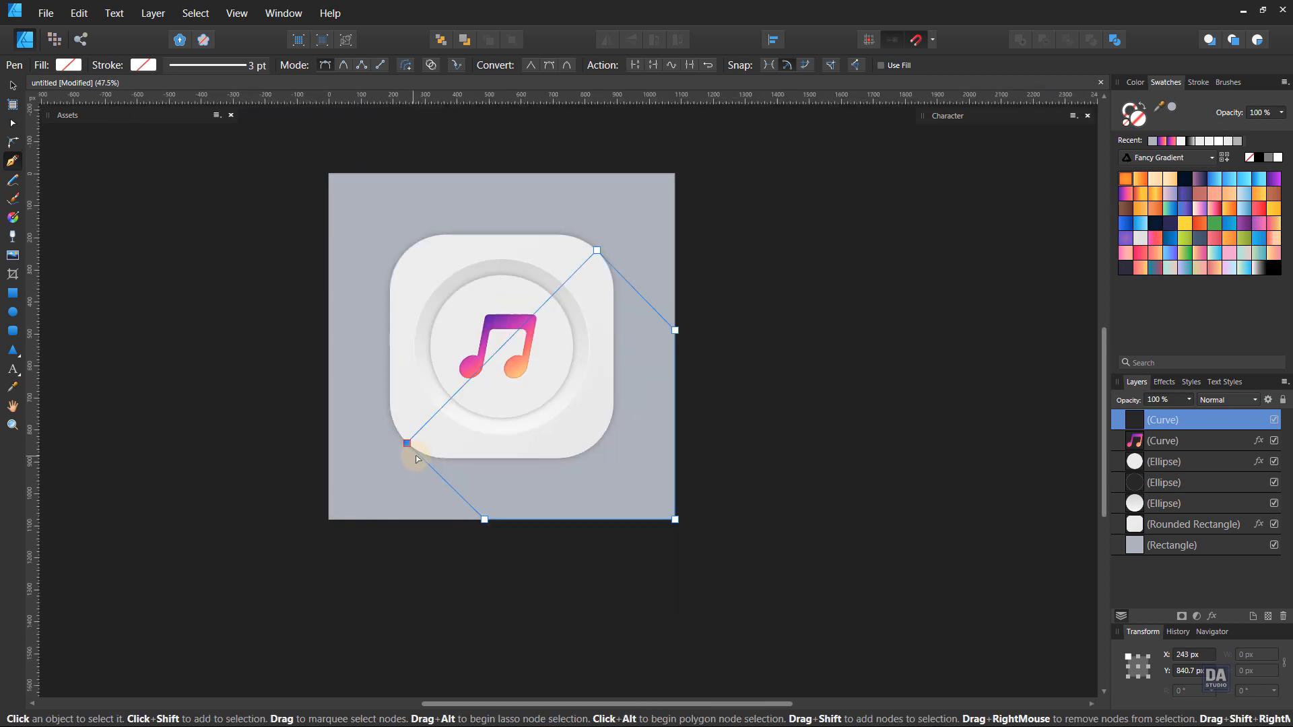
Fill the polygon with a diagonal linear gradient from black near the icon's upper-left corner to transparent near the page's lower-right corner
click(1274, 269)
key(g)
drag(406, 239, 637, 488)
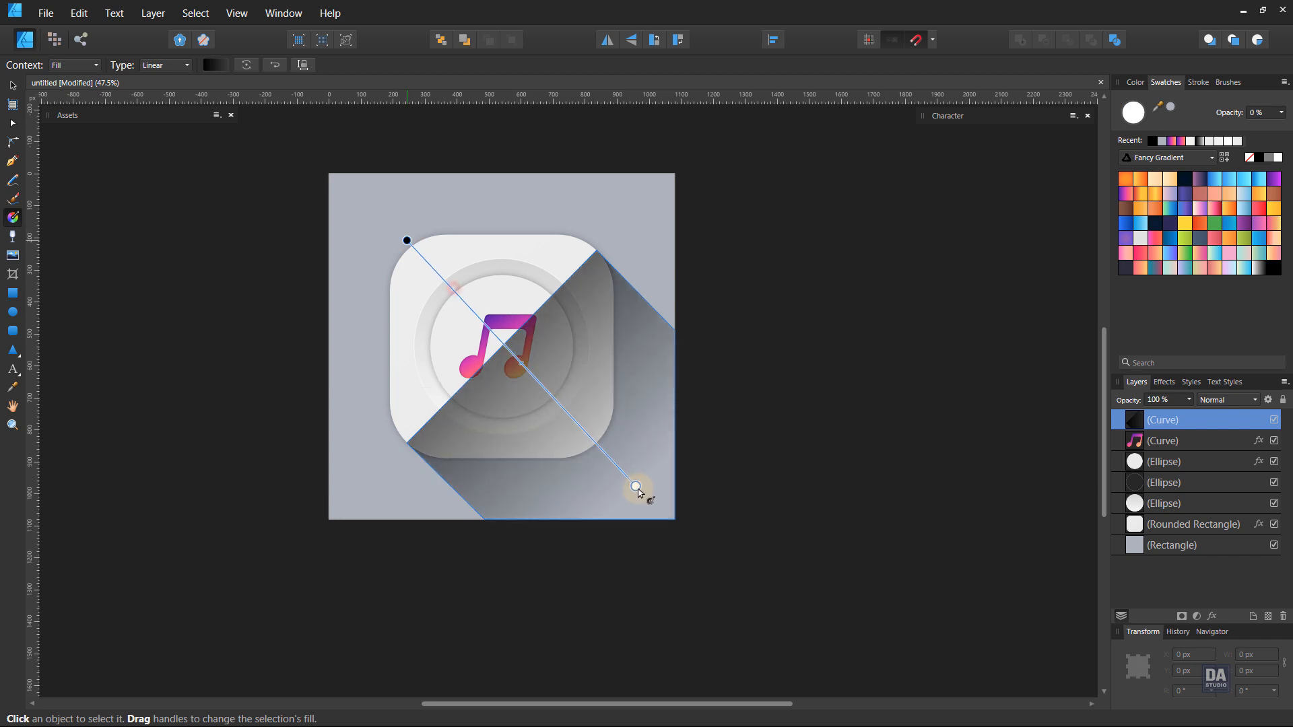
Place the gradient polygon's layer directly below the rounded rectangle and set its opacity to 12%
key(v)
drag(1174, 426, 1184, 535)
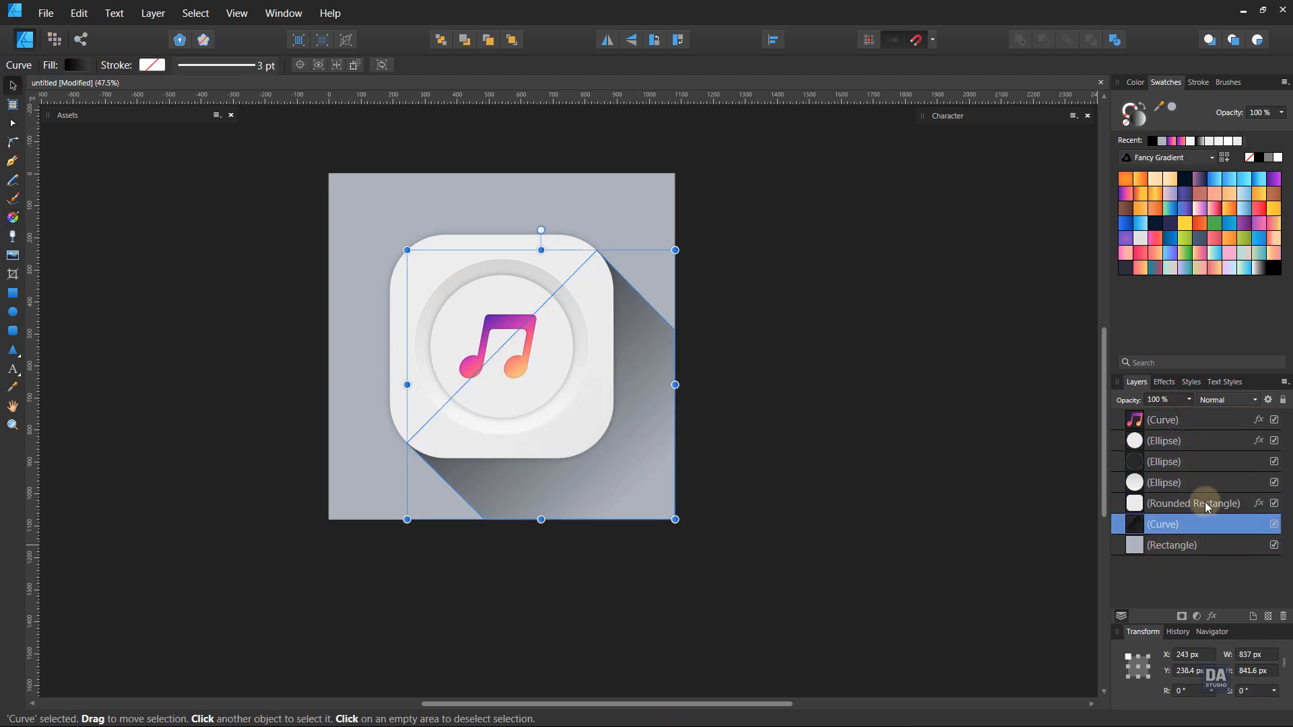
click(1188, 399)
drag(1174, 409, 1110, 417)
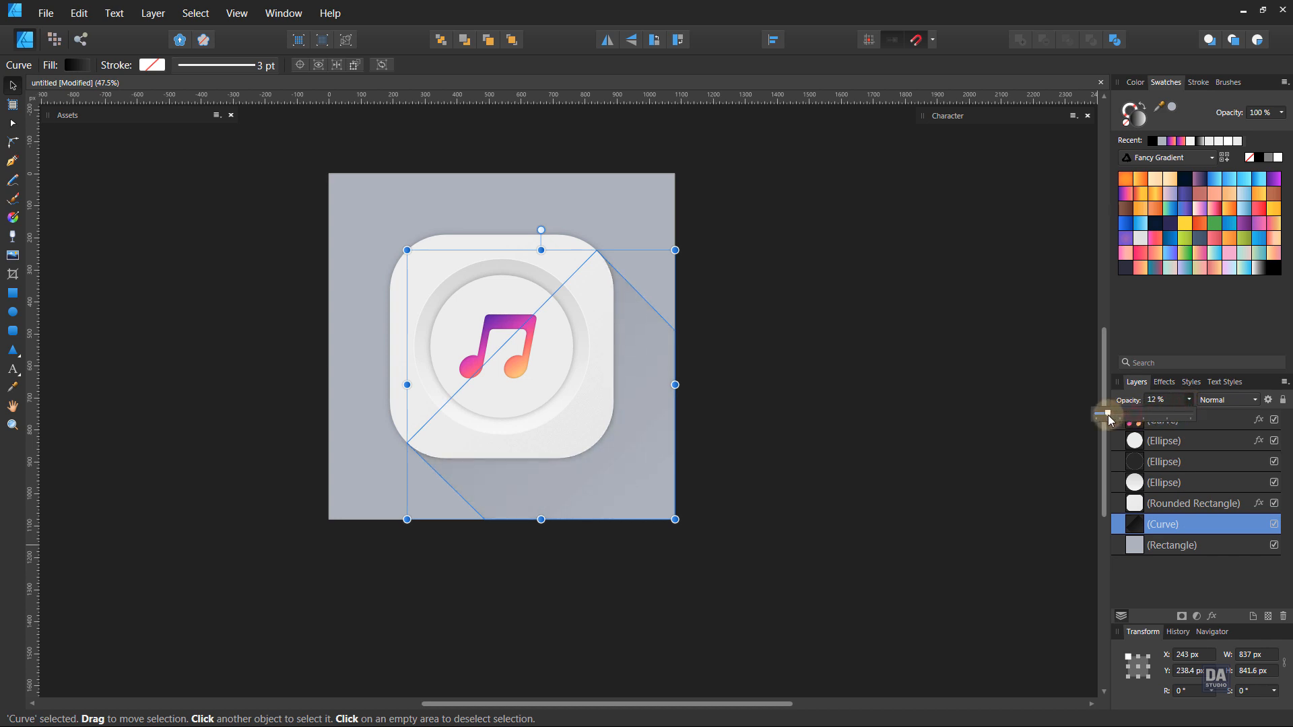
click(866, 455)
key(space)
drag(857, 454, 774, 431)
drag(704, 425, 739, 462)
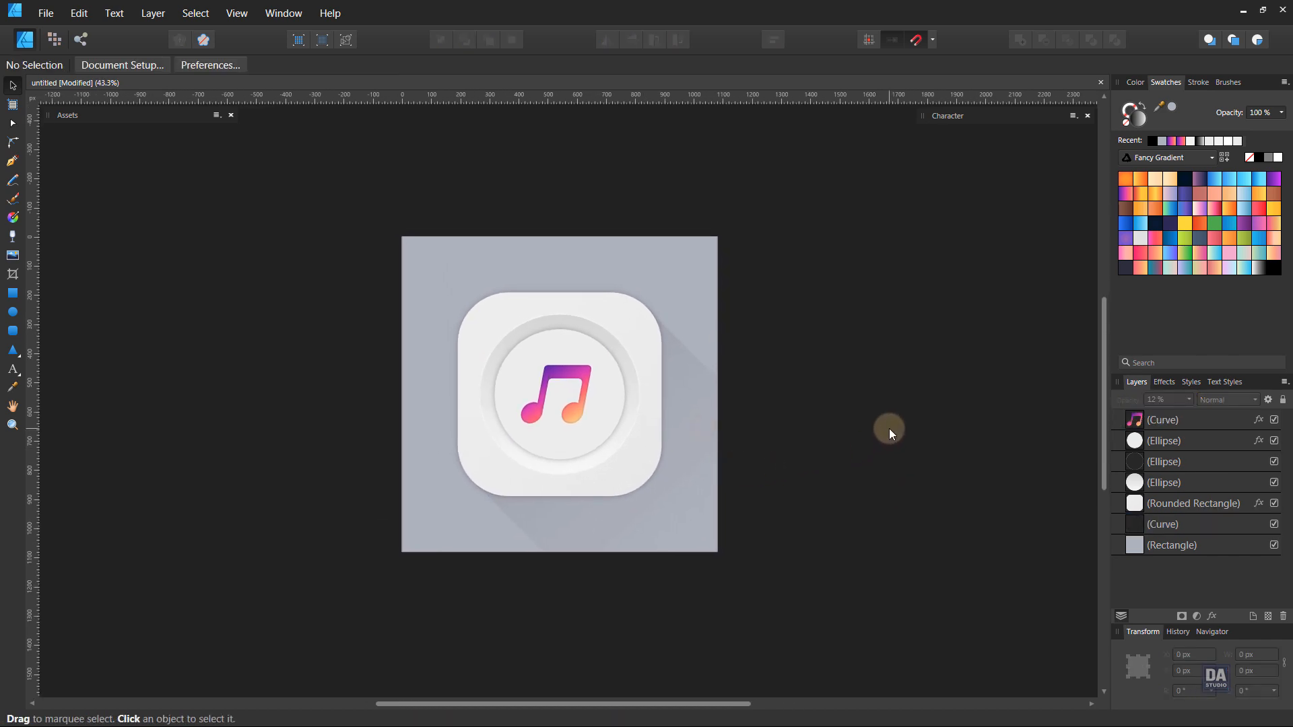